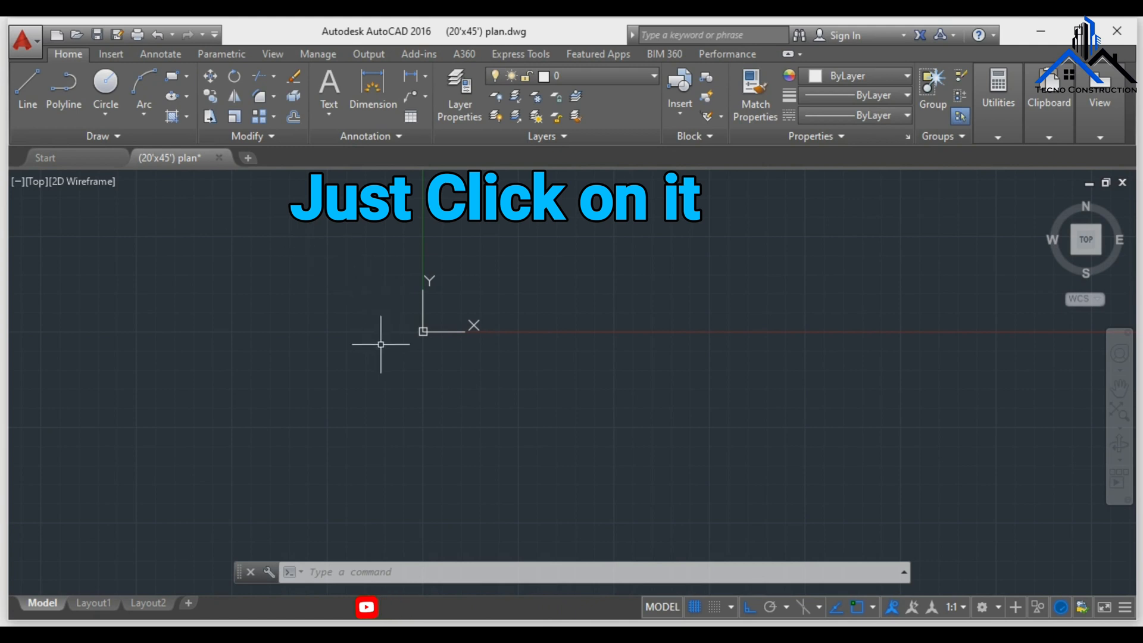
Draw a line starting at 0,0 and running 50' along the positive X axis, and end the command.
{"action": "left_click", "coordinate": [27, 89]}
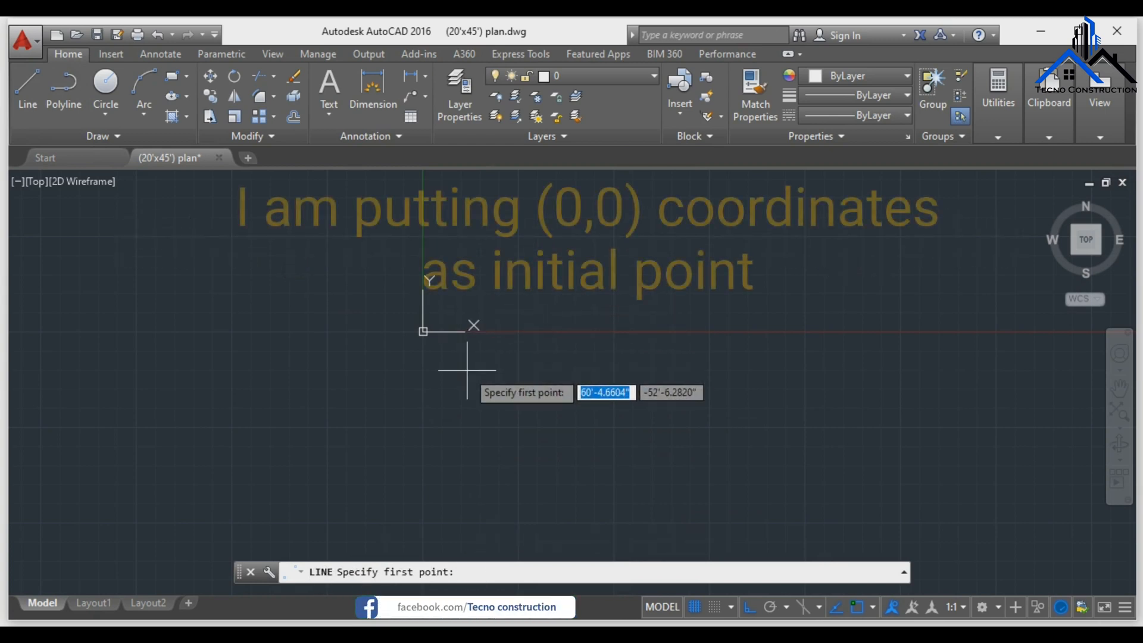
{"action": "type", "text": "0"}
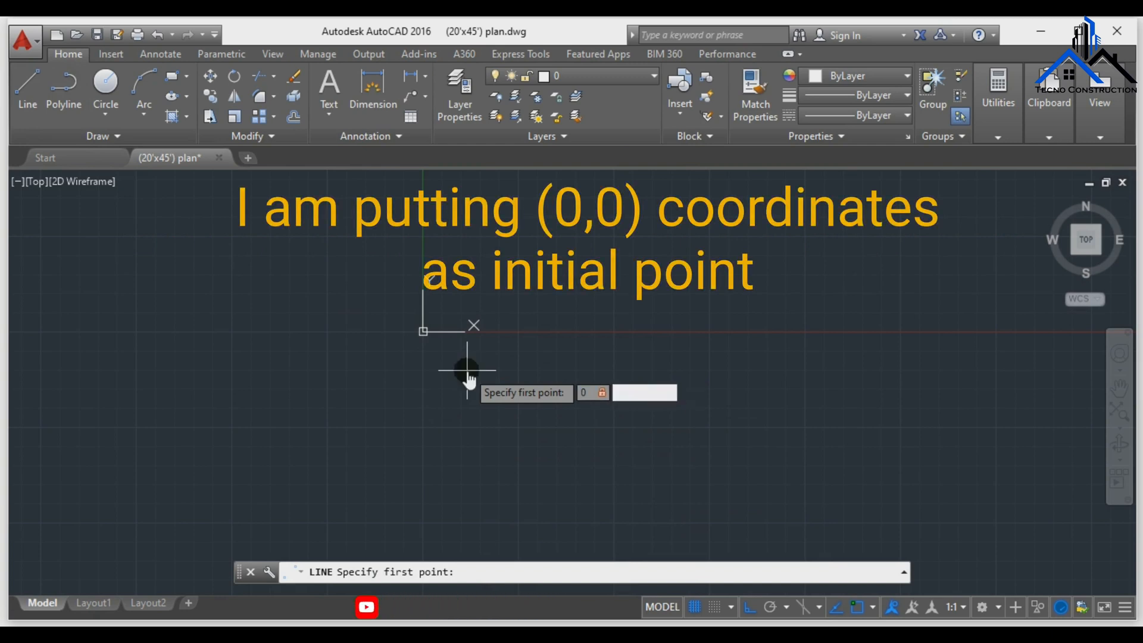
{"action": "type", "text": ",0"}
{"action": "key", "text": "Return"}
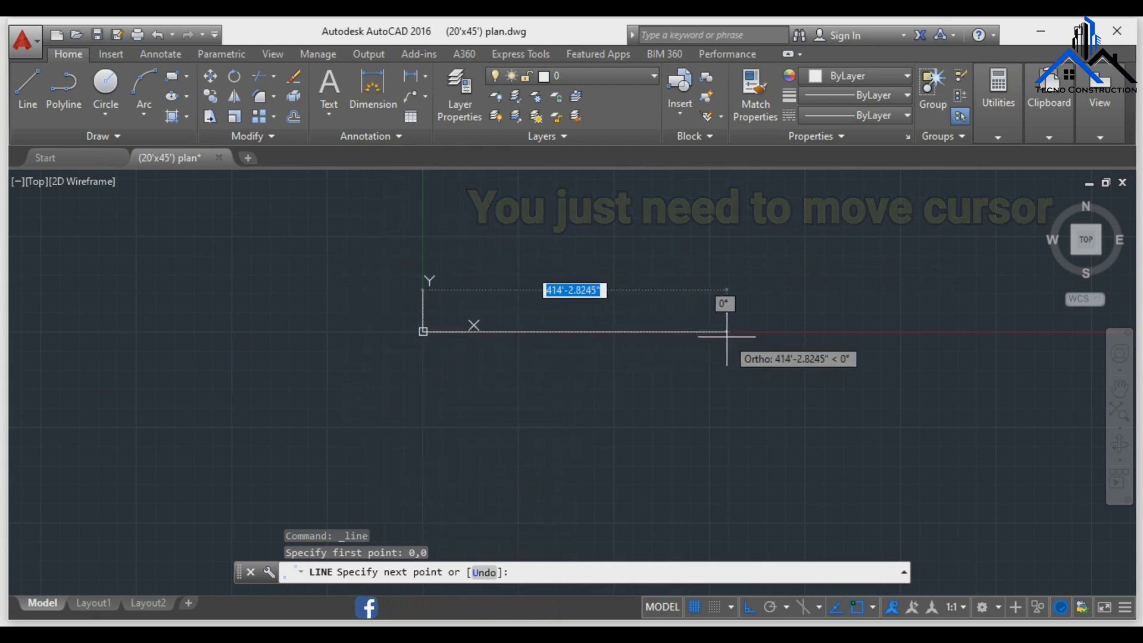
{"action": "type", "text": "5"}
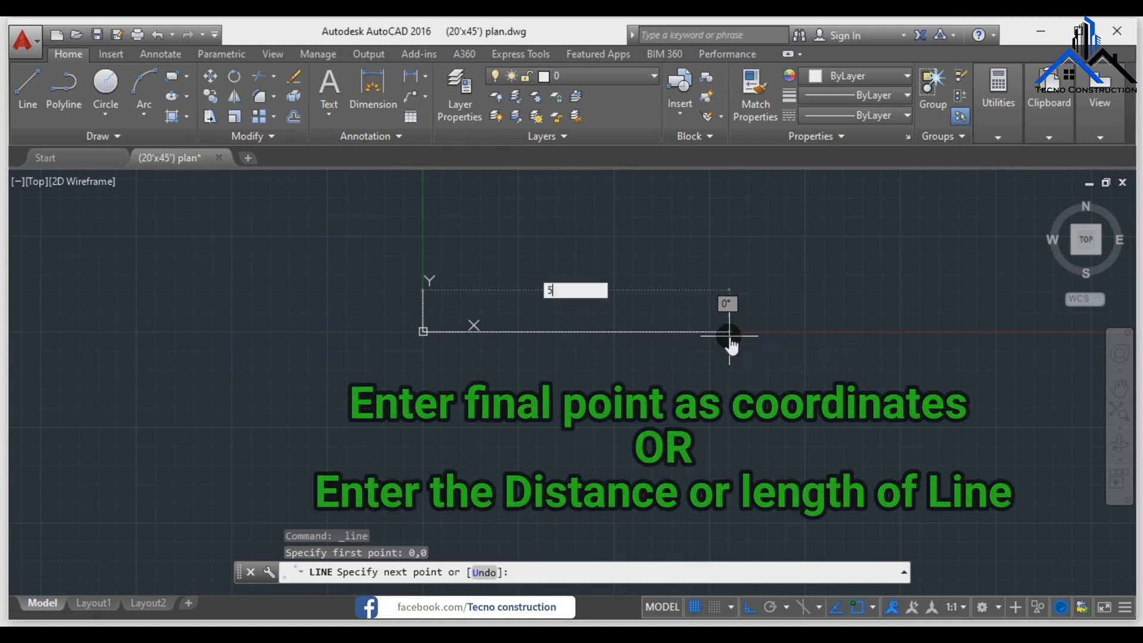
{"action": "type", "text": "0"}
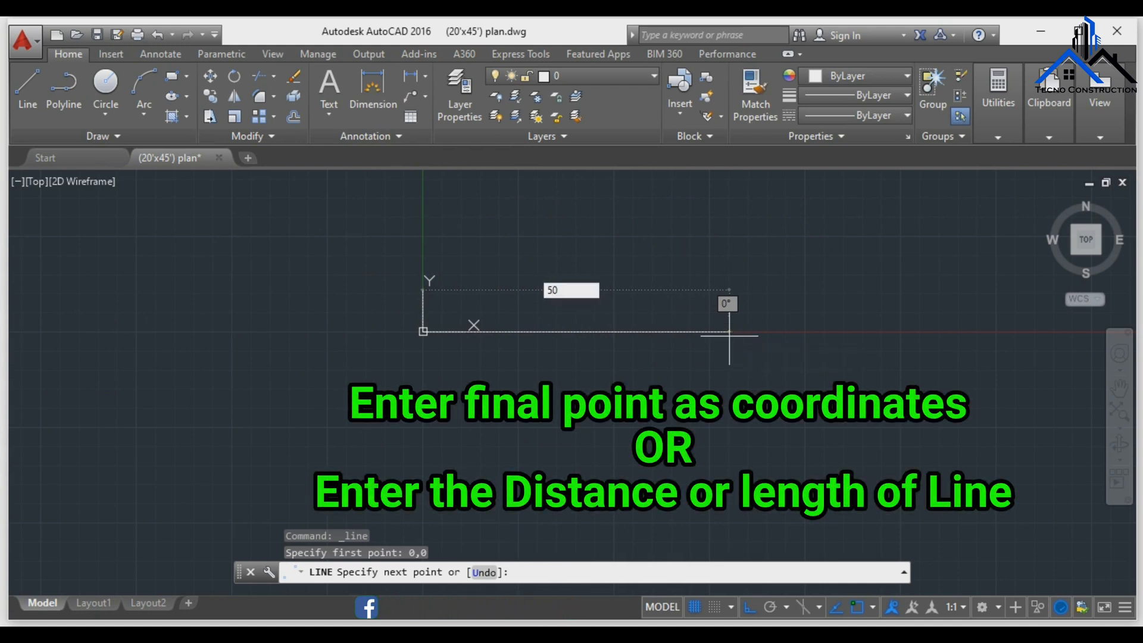
{"action": "type", "text": "'"}
{"action": "key", "text": "Return"}
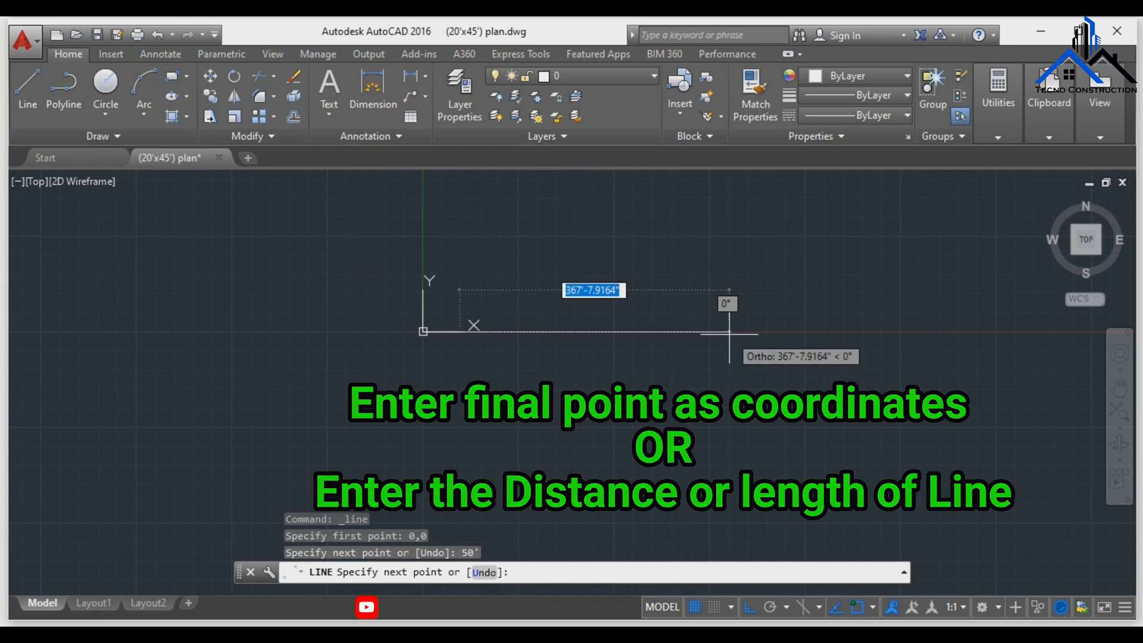
{"action": "scroll", "coordinate": [452, 328], "scroll_direction": "down", "scroll_amount": 5}
{"action": "scroll", "coordinate": [446, 319], "scroll_direction": "up", "scroll_amount": 12}
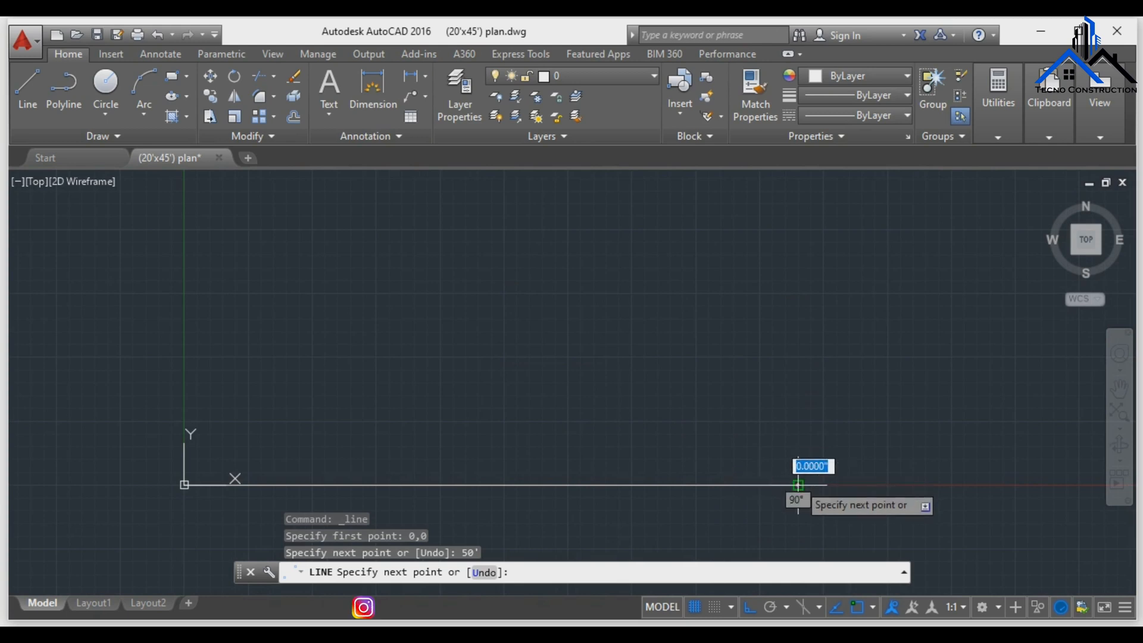
{"action": "scroll", "coordinate": [512, 466], "scroll_direction": "down", "scroll_amount": 5}
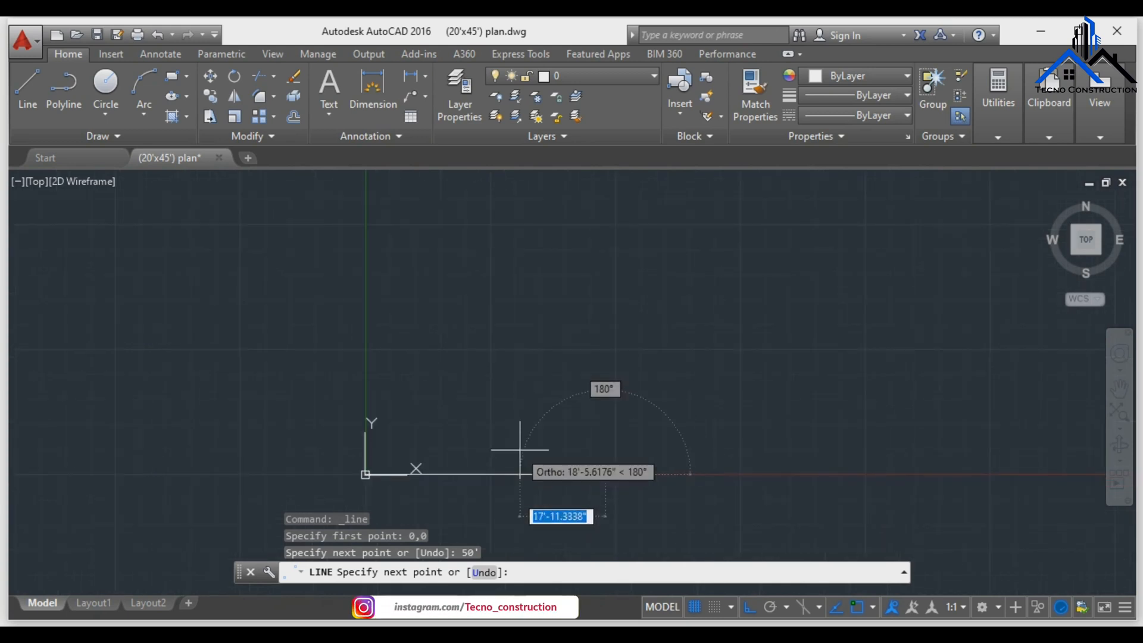
{"action": "right_click", "coordinate": [580, 460]}
{"action": "left_click", "coordinate": [622, 296]}
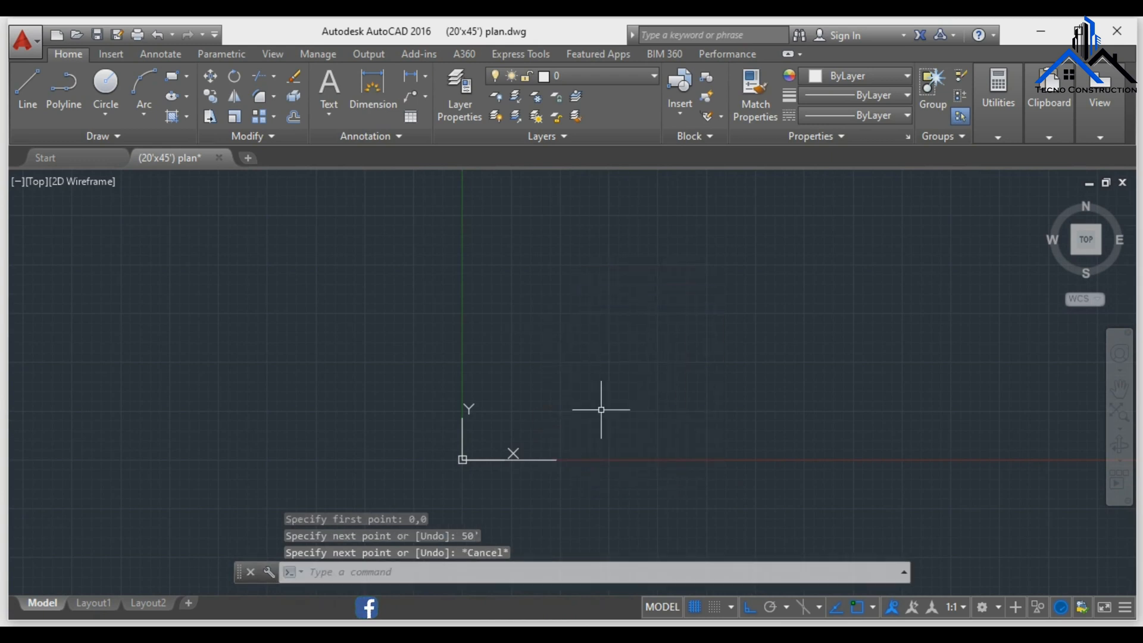
Draw a separate horizontal line between two freely picked points above and to the right of the 50' line.
{"action": "left_click", "coordinate": [28, 96]}
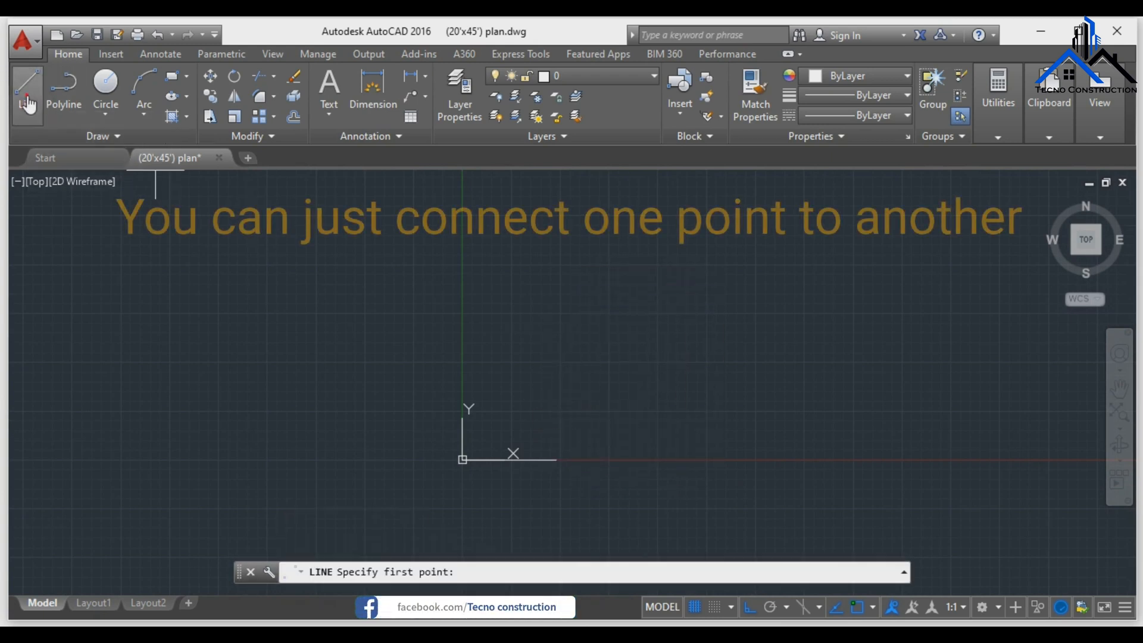
{"action": "left_click", "coordinate": [554, 305]}
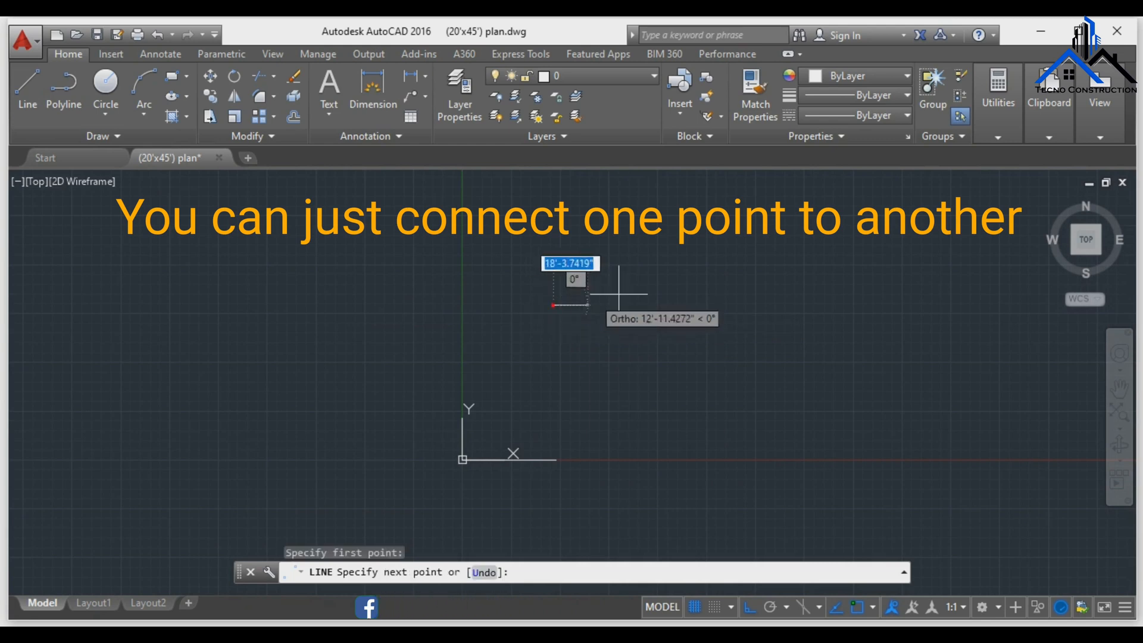
{"action": "right_click", "coordinate": [766, 346]}
{"action": "left_click", "coordinate": [809, 375]}
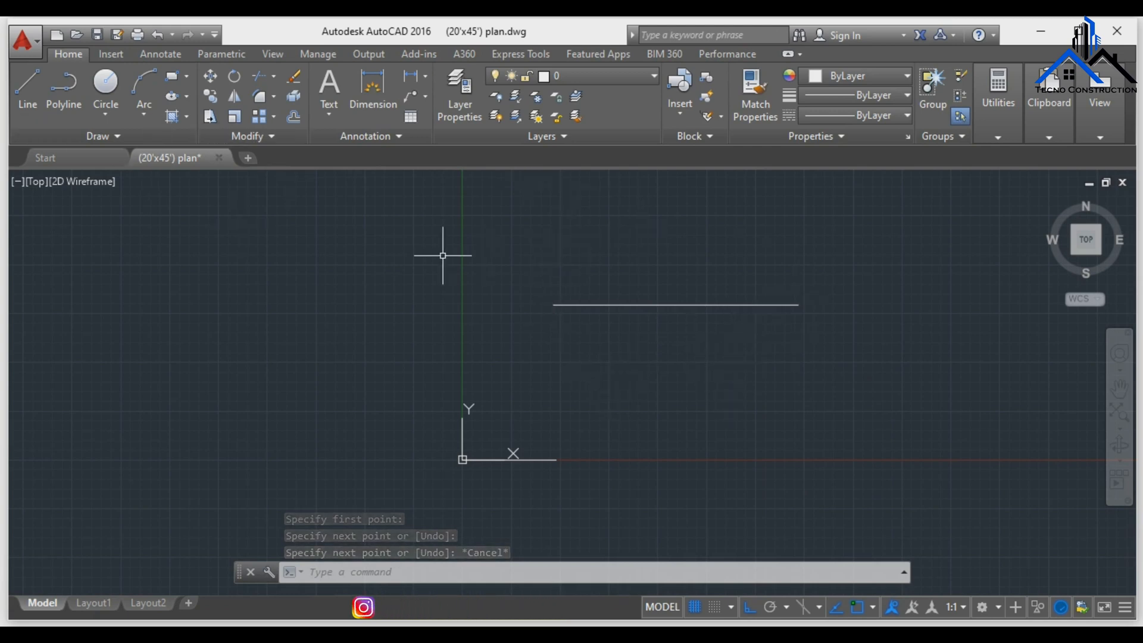
Erase both drawn lines from the drawing area.
{"action": "right_click", "coordinate": [394, 263]}
{"action": "left_click", "coordinate": [334, 286]}
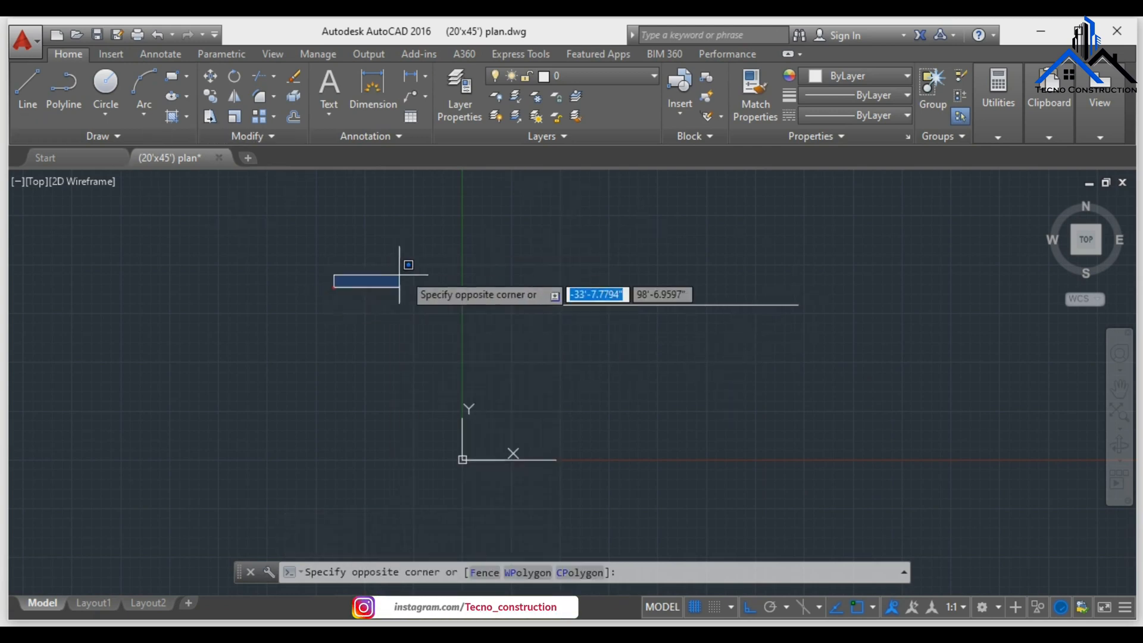
{"action": "right_click", "coordinate": [402, 273]}
{"action": "left_click", "coordinate": [277, 337]}
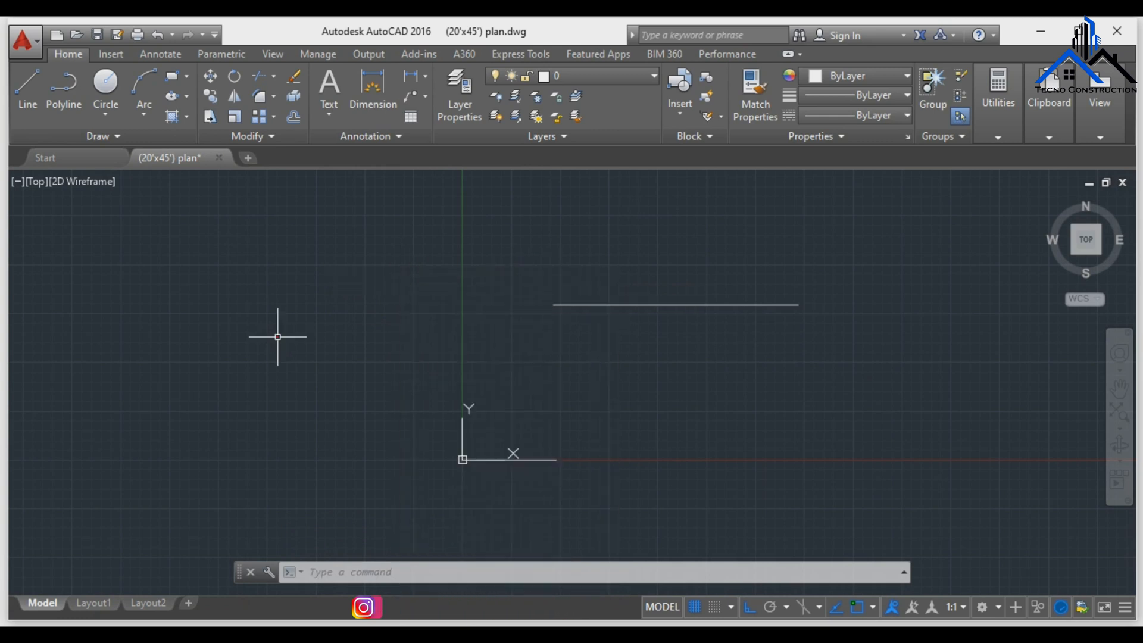
{"action": "mouse_move", "coordinate": [993, 247]}
{"action": "left_mouse_down"}
{"action": "mouse_move", "coordinate": [732, 306]}
{"action": "mouse_move", "coordinate": [381, 536]}
{"action": "mouse_move", "coordinate": [423, 492]}
{"action": "left_mouse_up"}
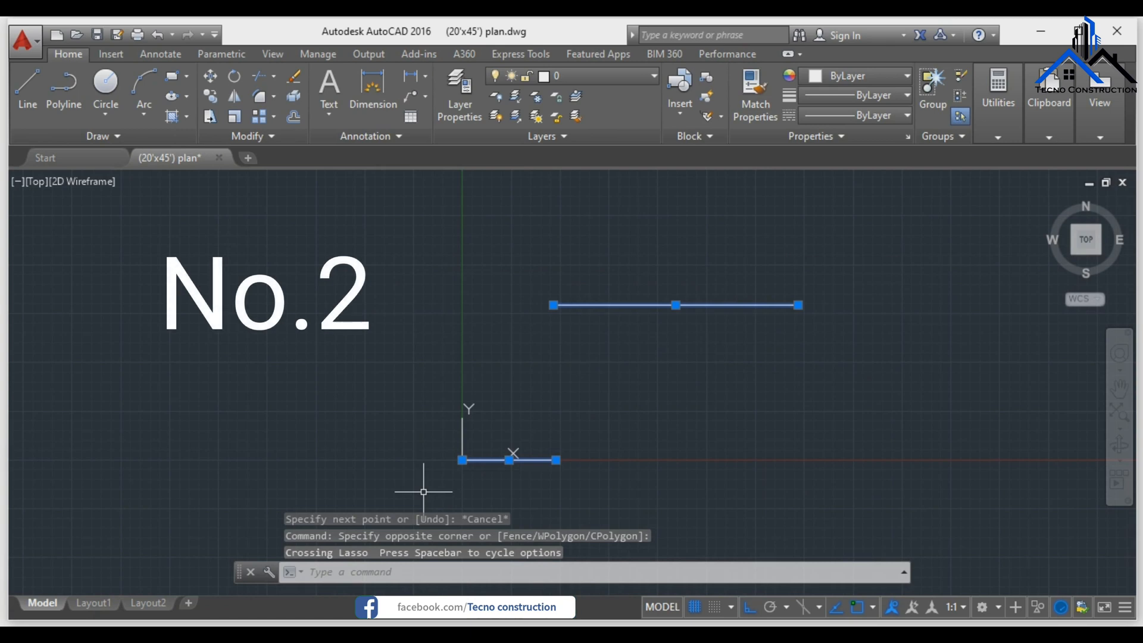
{"action": "key", "text": "Delete"}
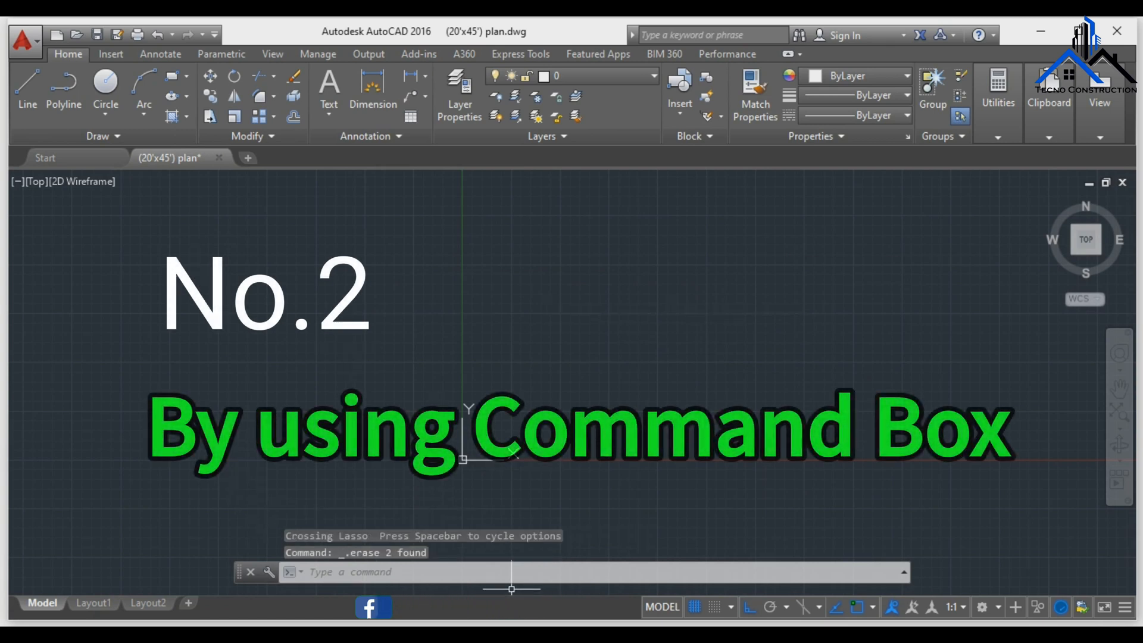
Draw a freehand chain of connected lines above and right of the origin, running right, down, left, down, right and up.
{"action": "left_click", "coordinate": [454, 573]}
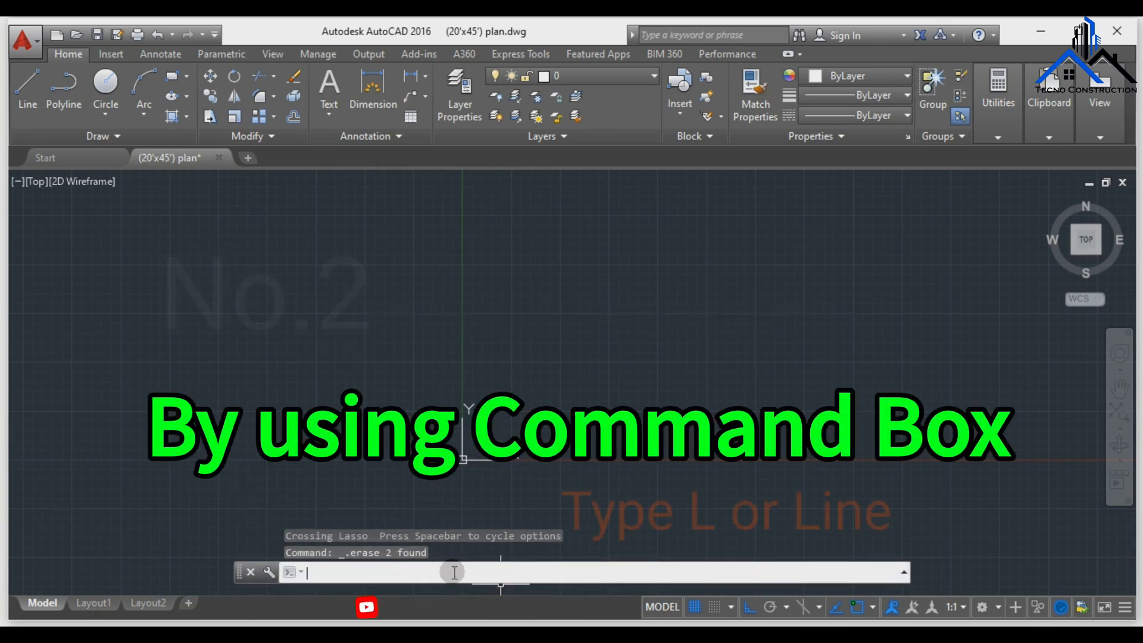
{"action": "type", "text": "L"}
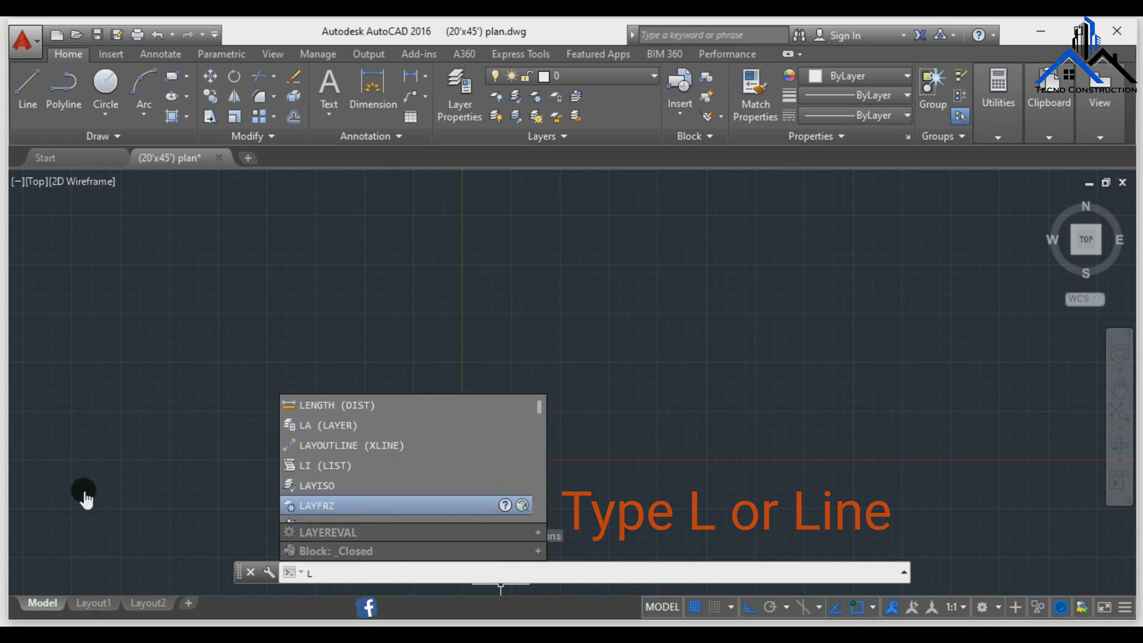
{"action": "left_click", "coordinate": [369, 573]}
{"action": "key", "text": "Escape"}
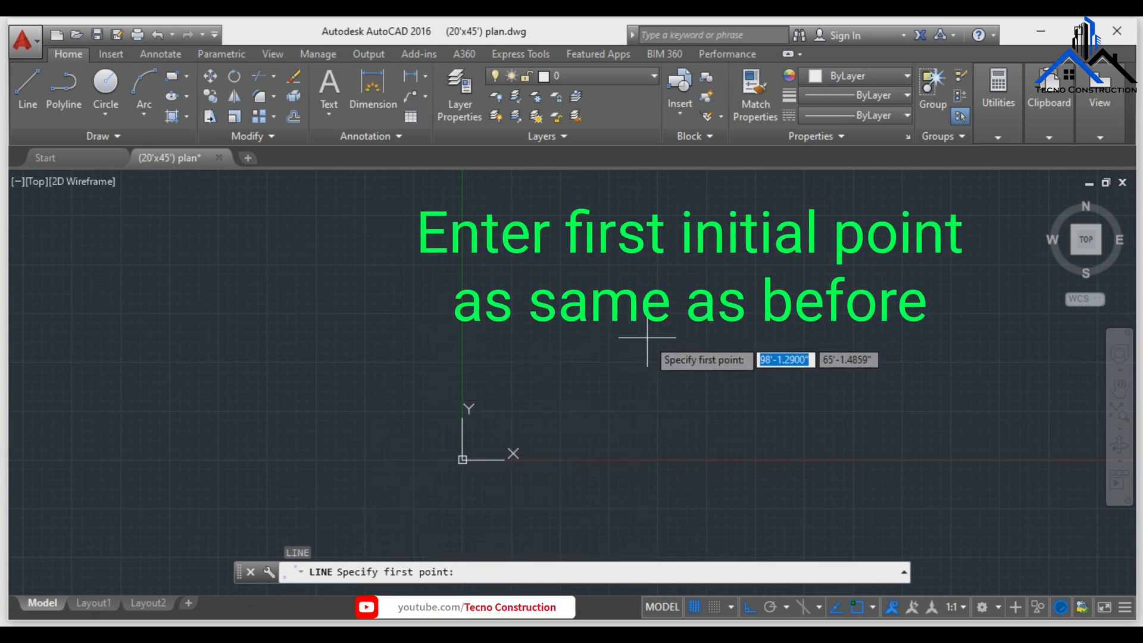
{"action": "left_click", "coordinate": [604, 320]}
{"action": "left_click", "coordinate": [892, 319]}
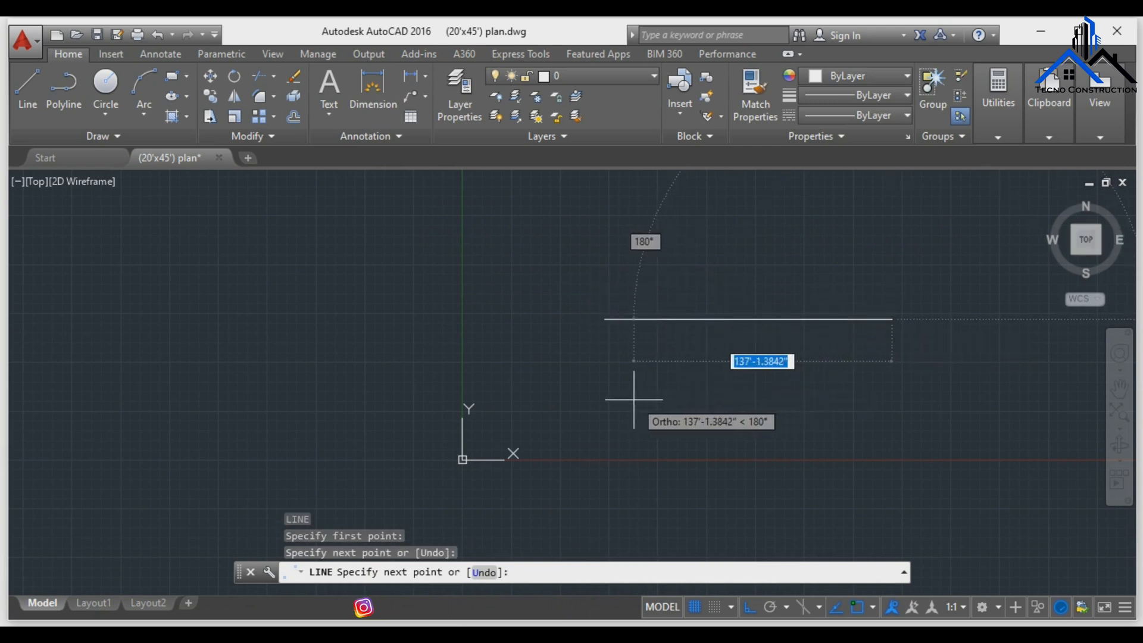
{"action": "left_click", "coordinate": [892, 417]}
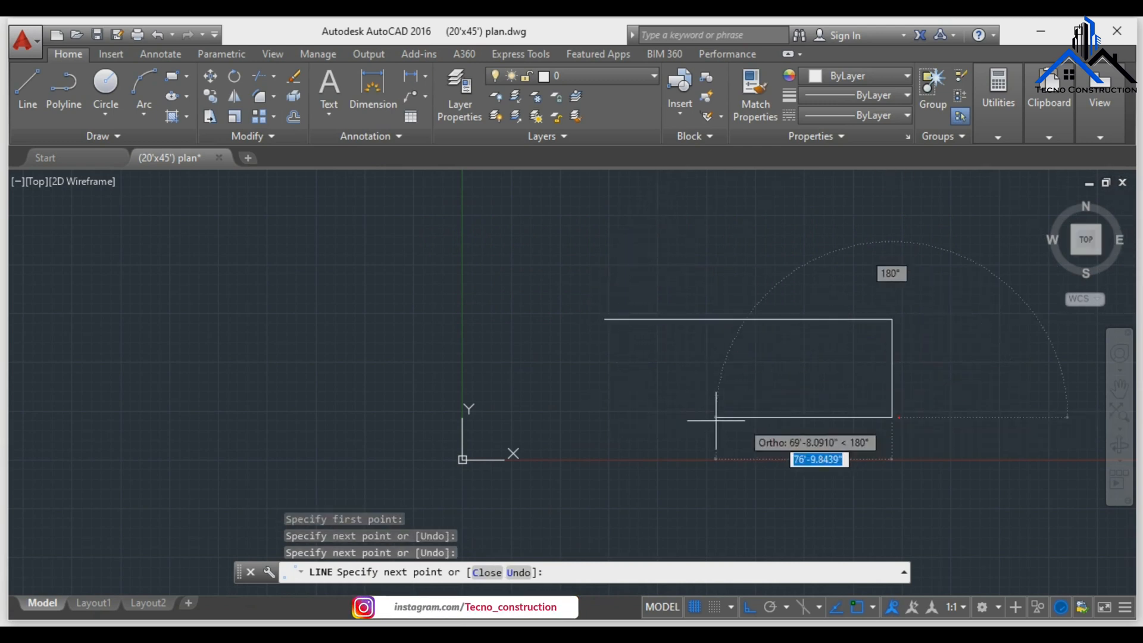
{"action": "left_click", "coordinate": [703, 417]}
{"action": "left_click", "coordinate": [703, 496]}
{"action": "left_click", "coordinate": [820, 497]}
{"action": "left_click", "coordinate": [820, 448]}
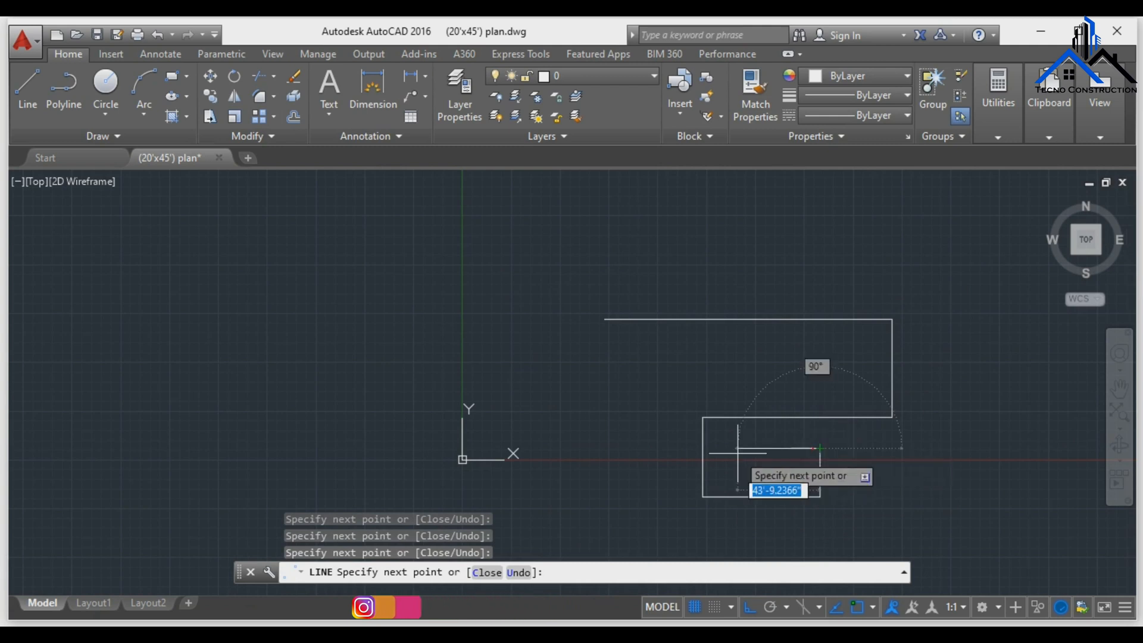
Extend the chain left, up, left, up, right, down, right, up, left and down around its starting point, and end it.
{"action": "left_click", "coordinate": [738, 449]}
{"action": "left_click", "coordinate": [738, 369]}
{"action": "left_click", "coordinate": [597, 369]}
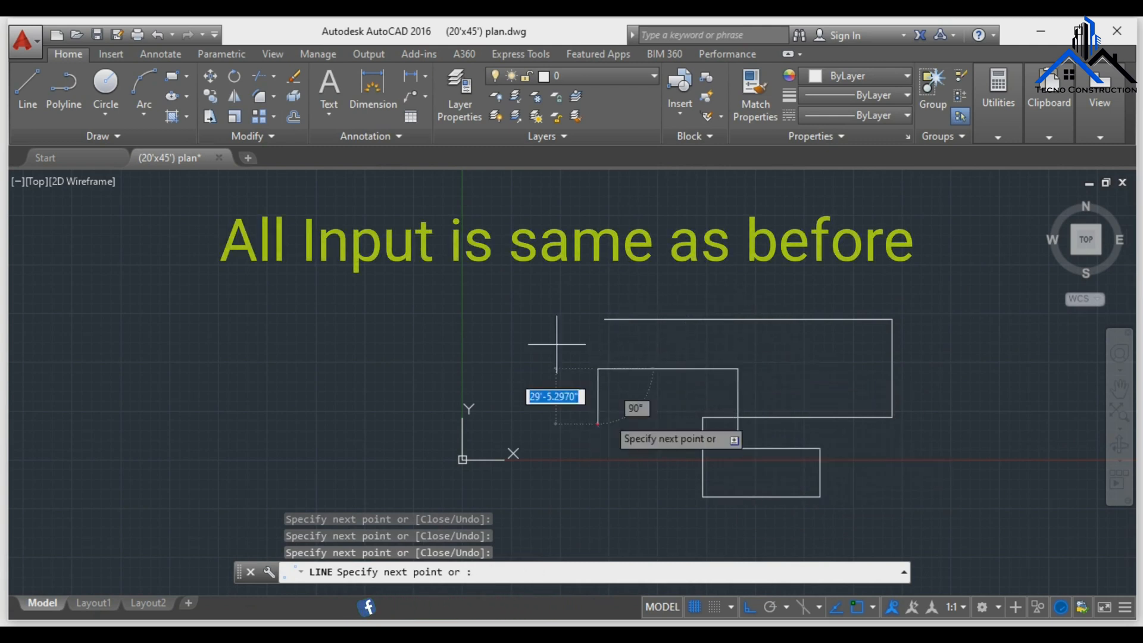
{"action": "left_click", "coordinate": [598, 271]}
{"action": "left_click", "coordinate": [727, 271]}
{"action": "left_click", "coordinate": [728, 357]}
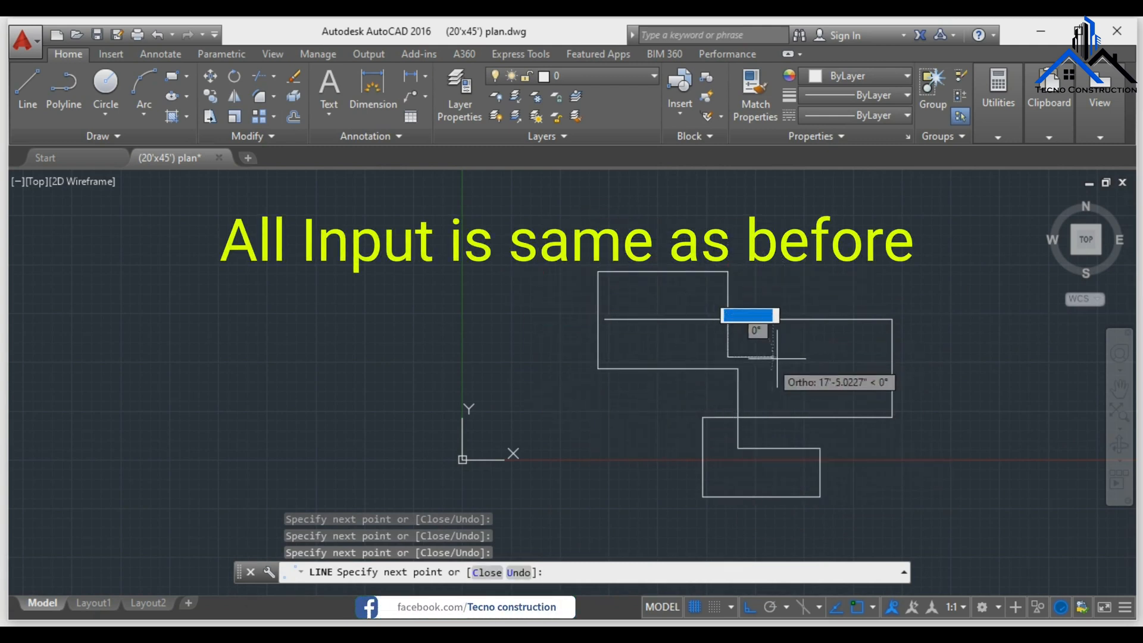
{"action": "left_click", "coordinate": [848, 357]}
{"action": "left_click", "coordinate": [848, 227]}
{"action": "left_click", "coordinate": [538, 227]}
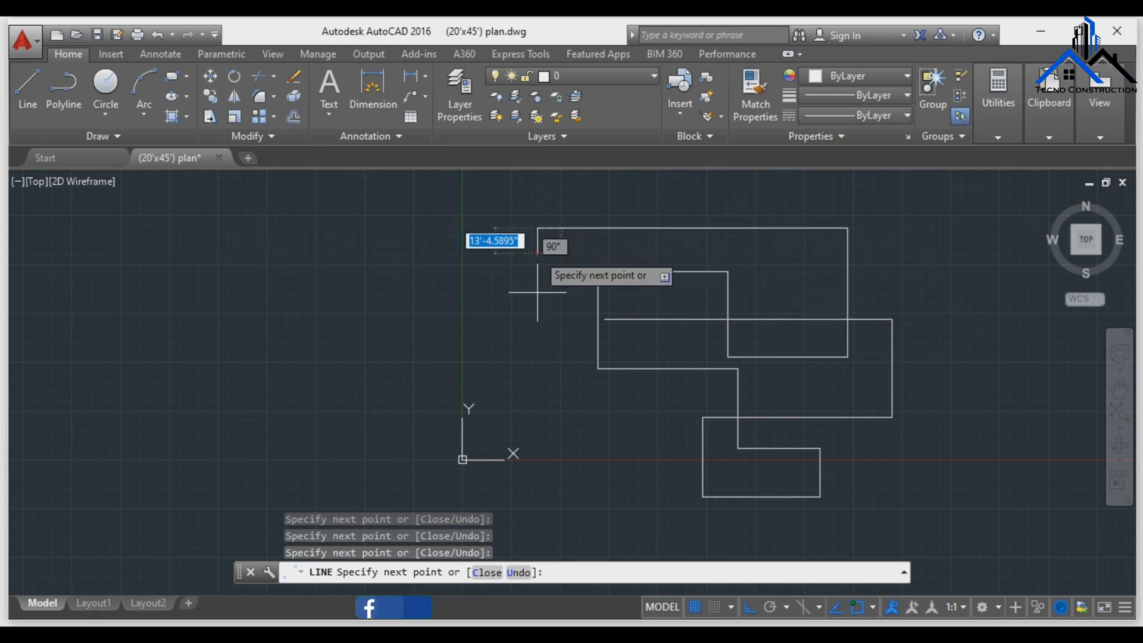
{"action": "left_click", "coordinate": [547, 420]}
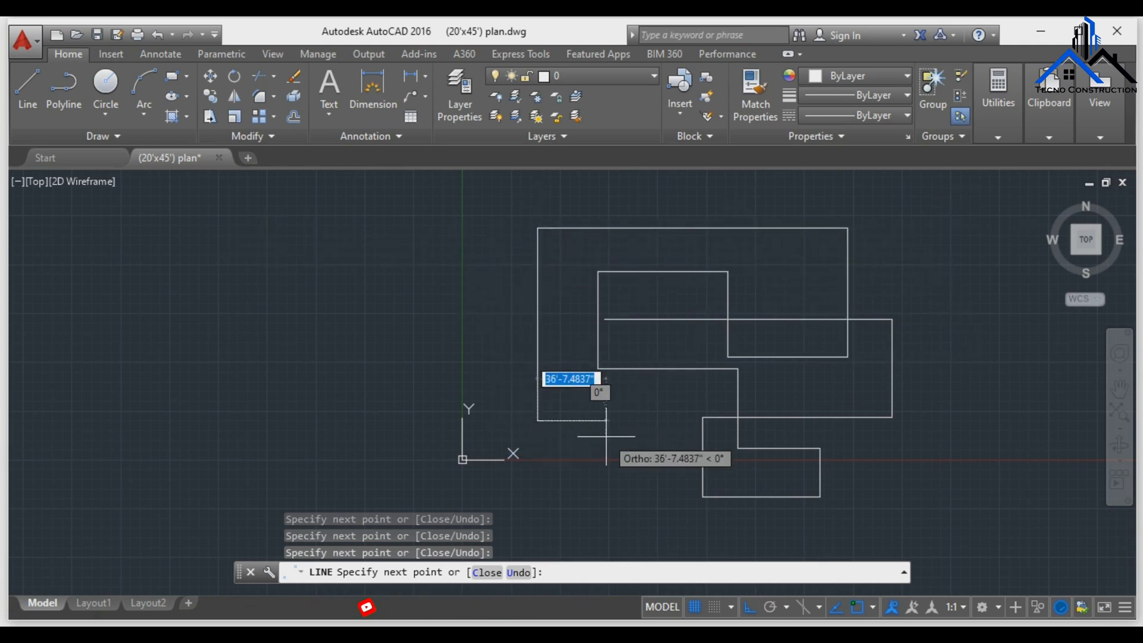
{"action": "right_click", "coordinate": [625, 439]}
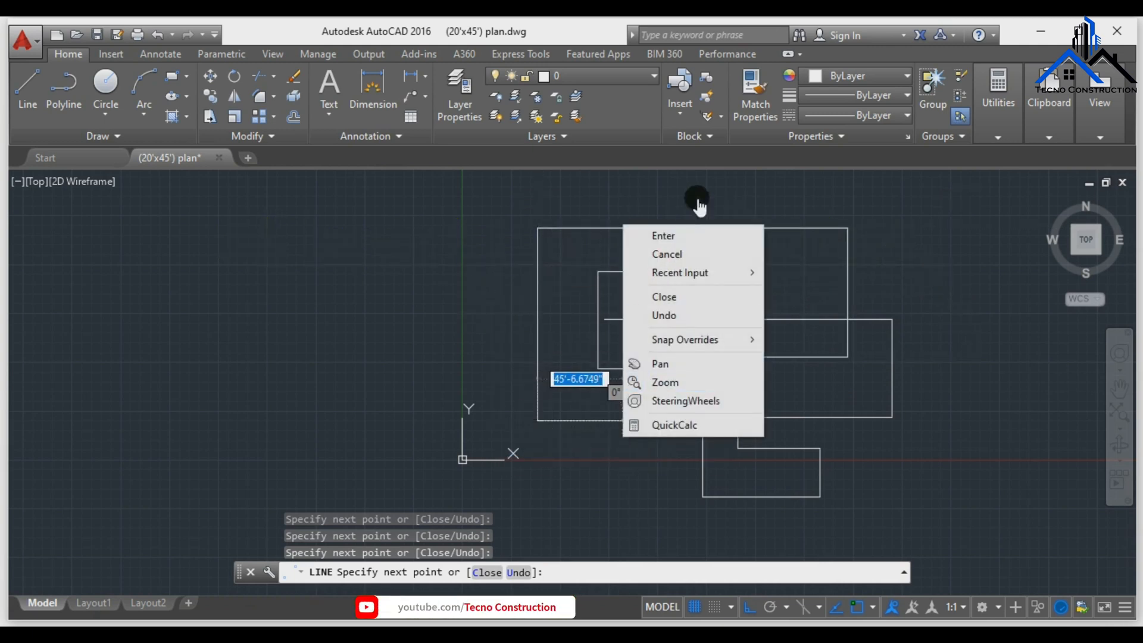
{"action": "left_click", "coordinate": [686, 253]}
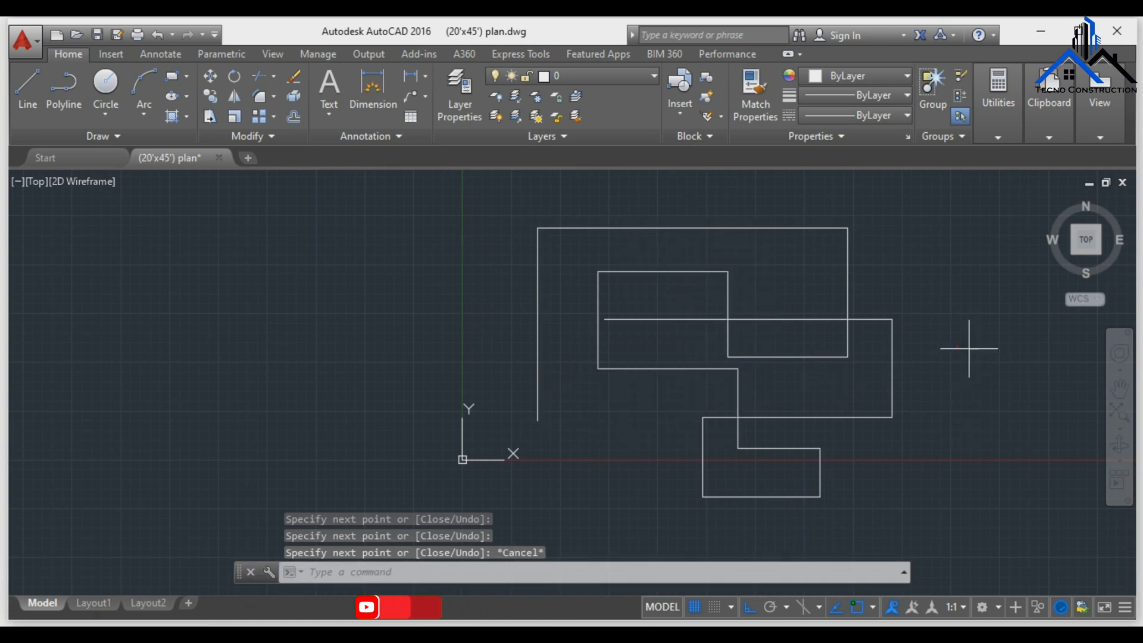
Erase every segment of the connected line chain.
{"action": "mouse_move", "coordinate": [969, 348]}
{"action": "left_mouse_down"}
{"action": "mouse_move", "coordinate": [417, 331]}
{"action": "mouse_move", "coordinate": [728, 357]}
{"action": "left_mouse_up"}
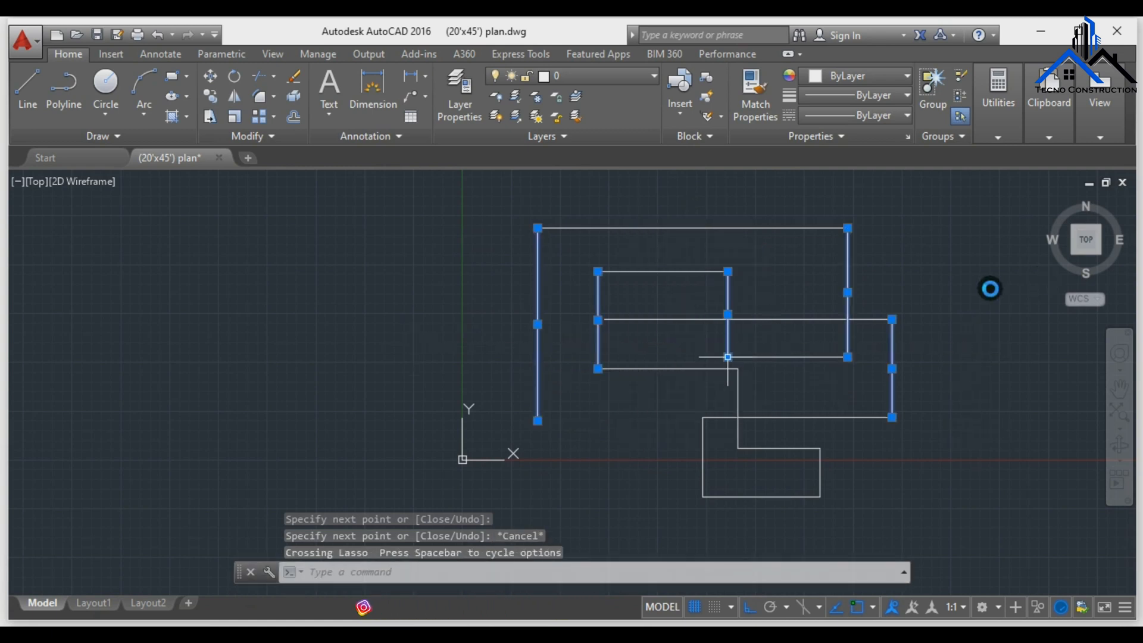
{"action": "mouse_move", "coordinate": [929, 212]}
{"action": "left_mouse_down"}
{"action": "mouse_move", "coordinate": [661, 438]}
{"action": "mouse_move", "coordinate": [566, 549]}
{"action": "mouse_move", "coordinate": [851, 548]}
{"action": "left_mouse_up"}
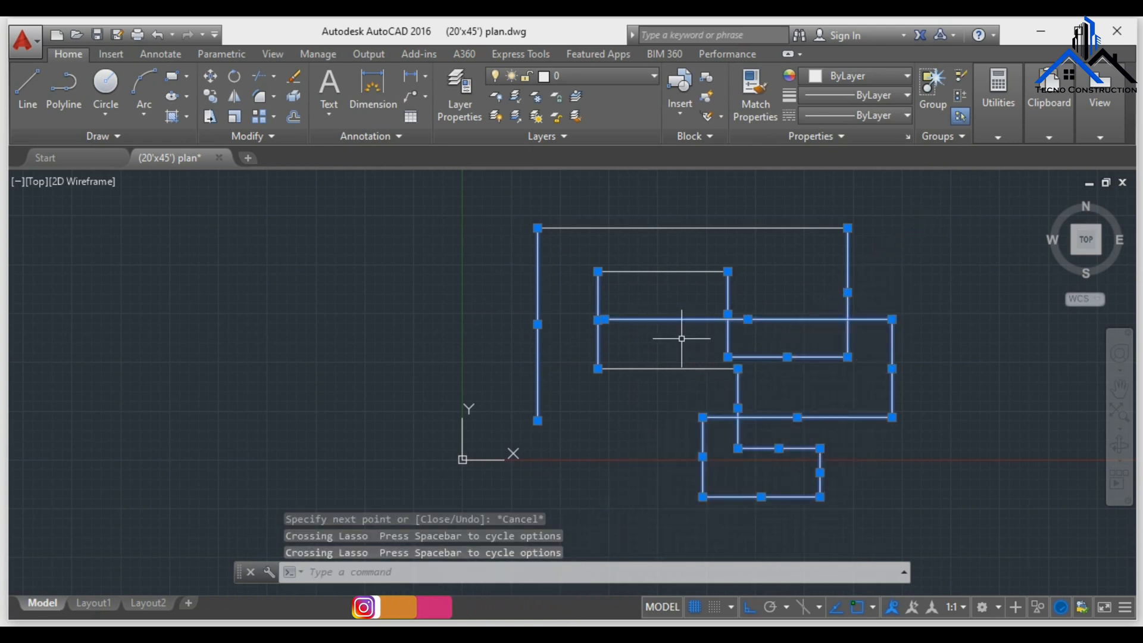
{"action": "left_click_drag", "start_coordinate": [682, 338], "coordinate": [677, 408]}
{"action": "mouse_move", "coordinate": [725, 245]}
{"action": "left_mouse_down"}
{"action": "mouse_move", "coordinate": [588, 459]}
{"action": "mouse_move", "coordinate": [421, 365]}
{"action": "mouse_move", "coordinate": [444, 177]}
{"action": "left_mouse_up"}
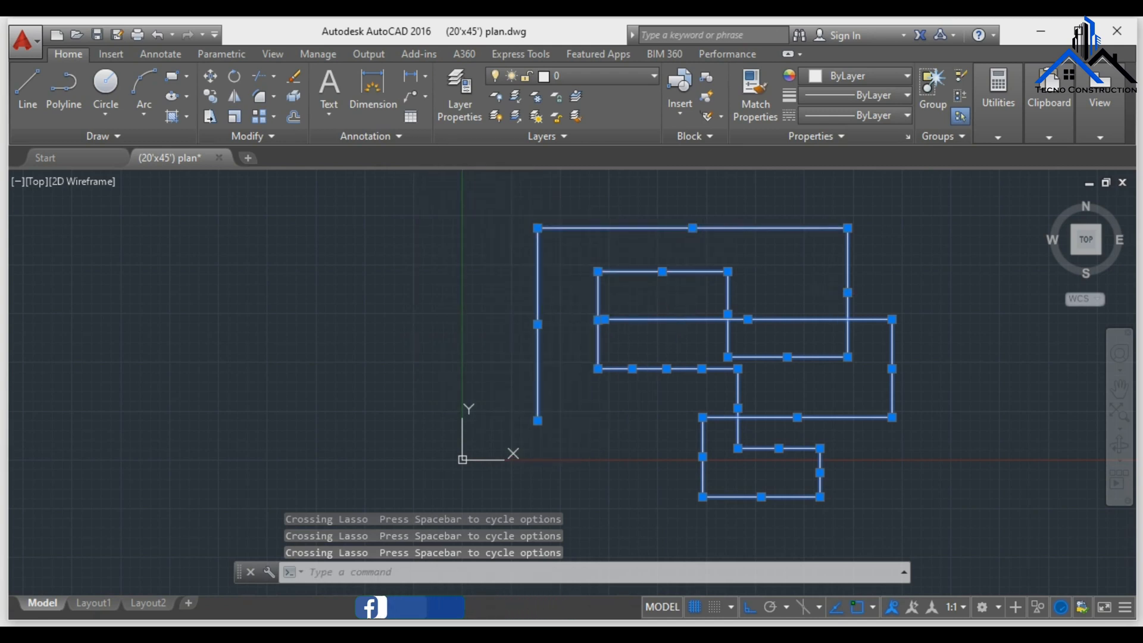
{"action": "key", "text": "Delete"}
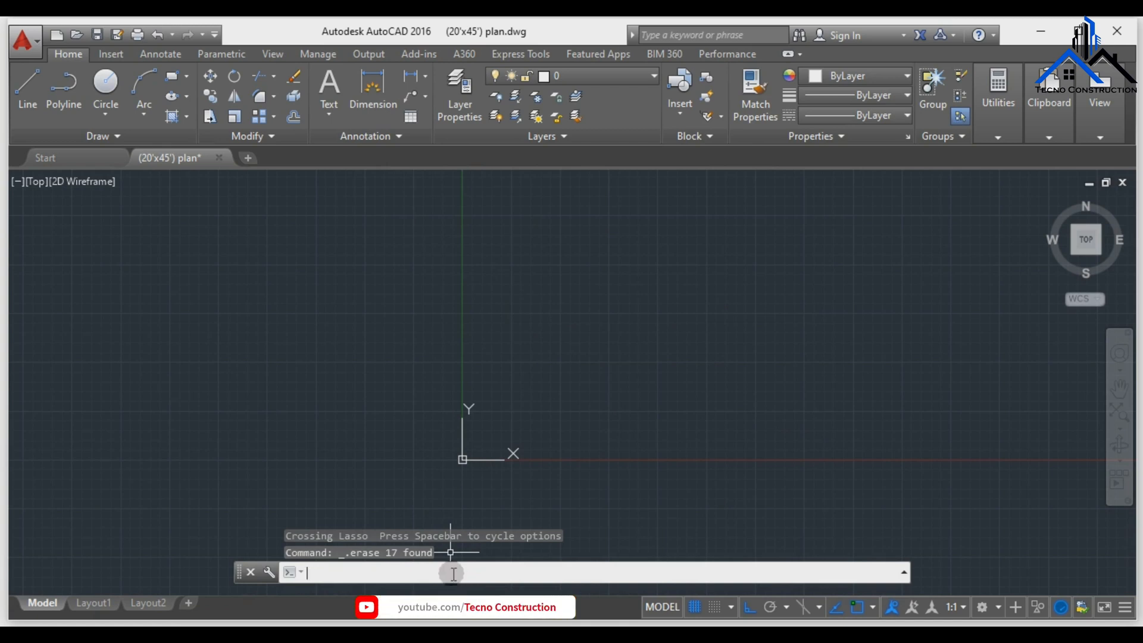
Draw a line from 0,0 running 100' straight down along the negative Y axis.
{"action": "key", "text": "Return"}
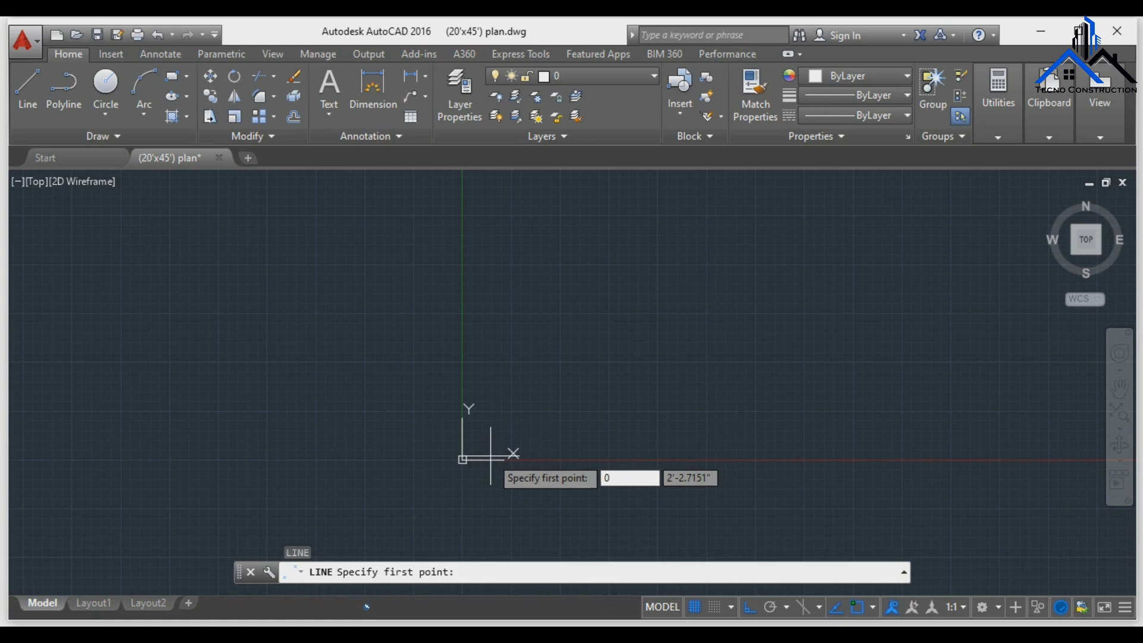
{"action": "key", "text": "Return"}
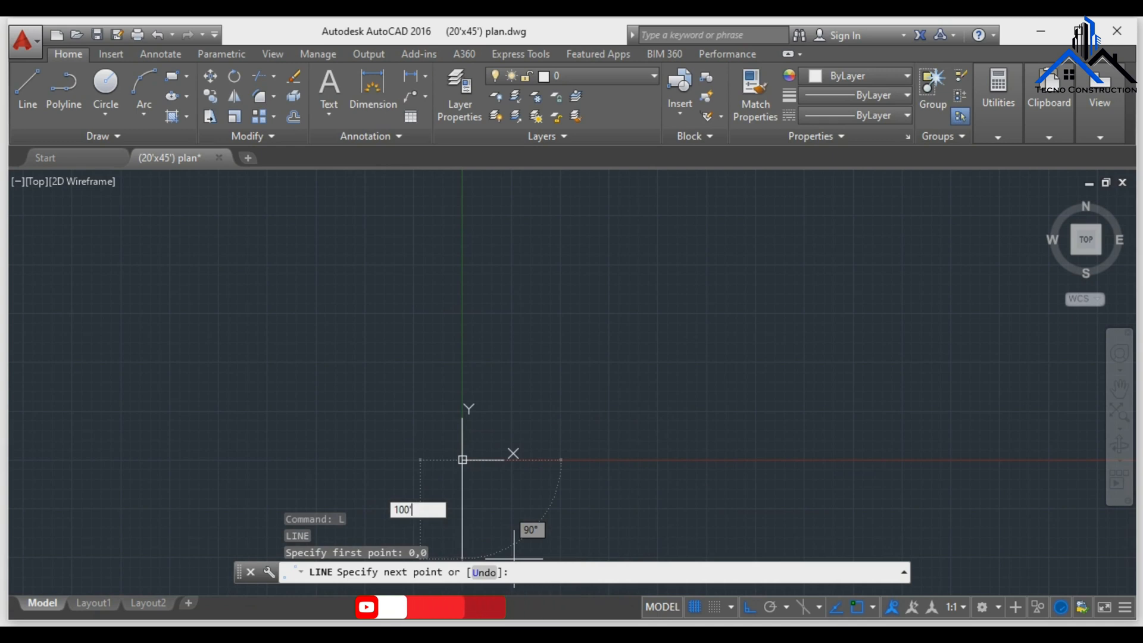
{"action": "type", "text": "100'"}
{"action": "key", "text": "Return"}
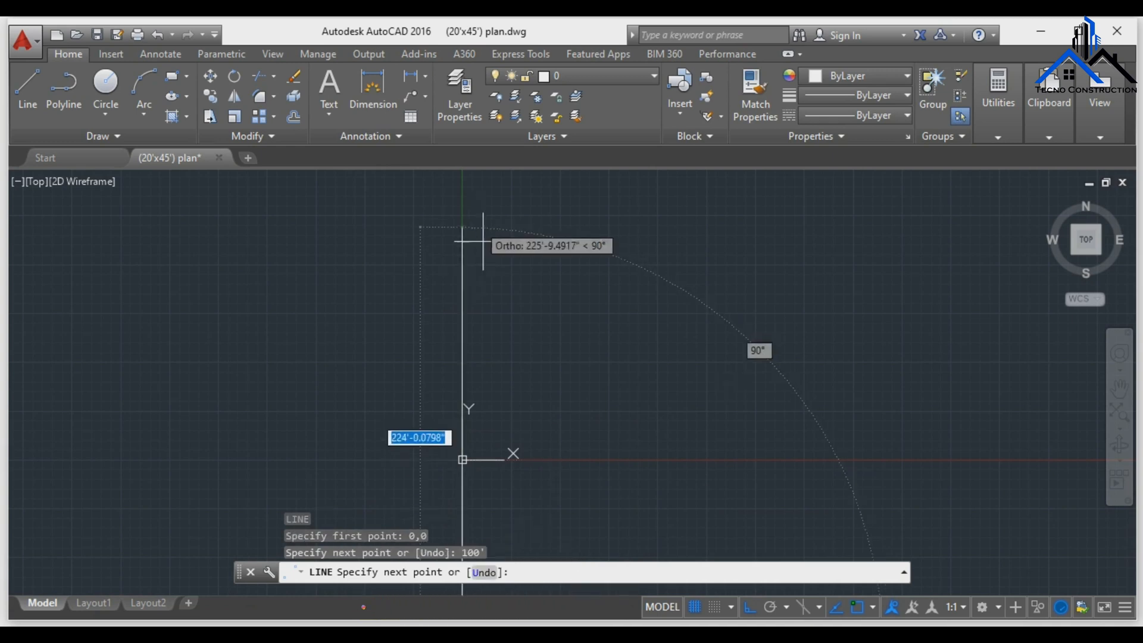
Undo the downward 100' segment within the running Line command, keeping the start point at 0,0.
{"action": "scroll", "coordinate": [499, 481], "scroll_direction": "up", "scroll_amount": 1}
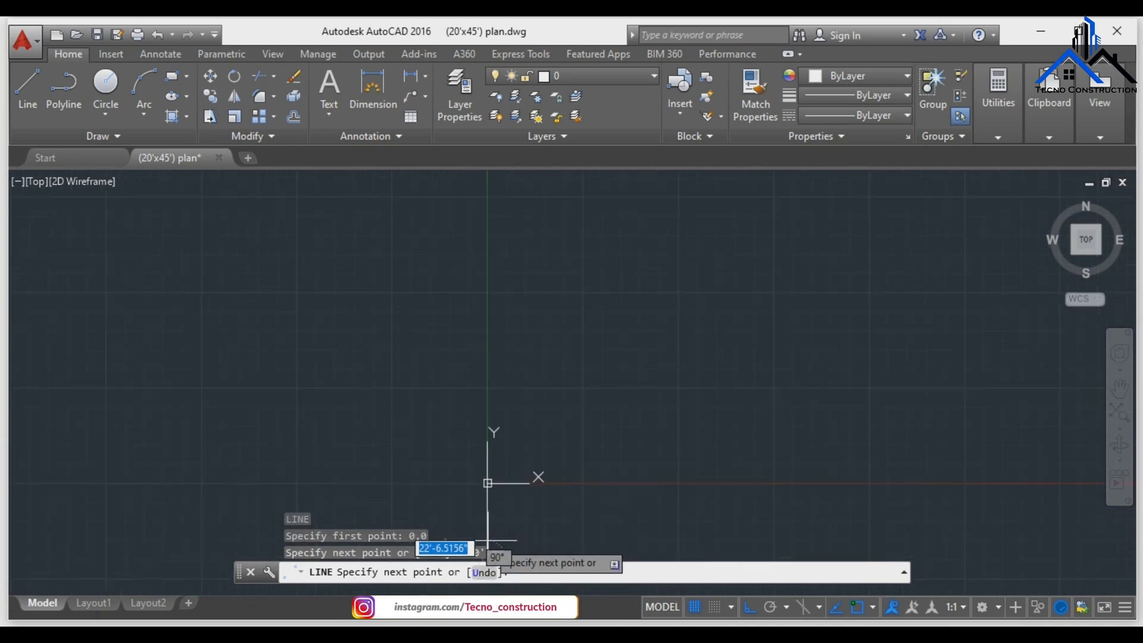
{"action": "left_click", "coordinate": [1119, 388]}
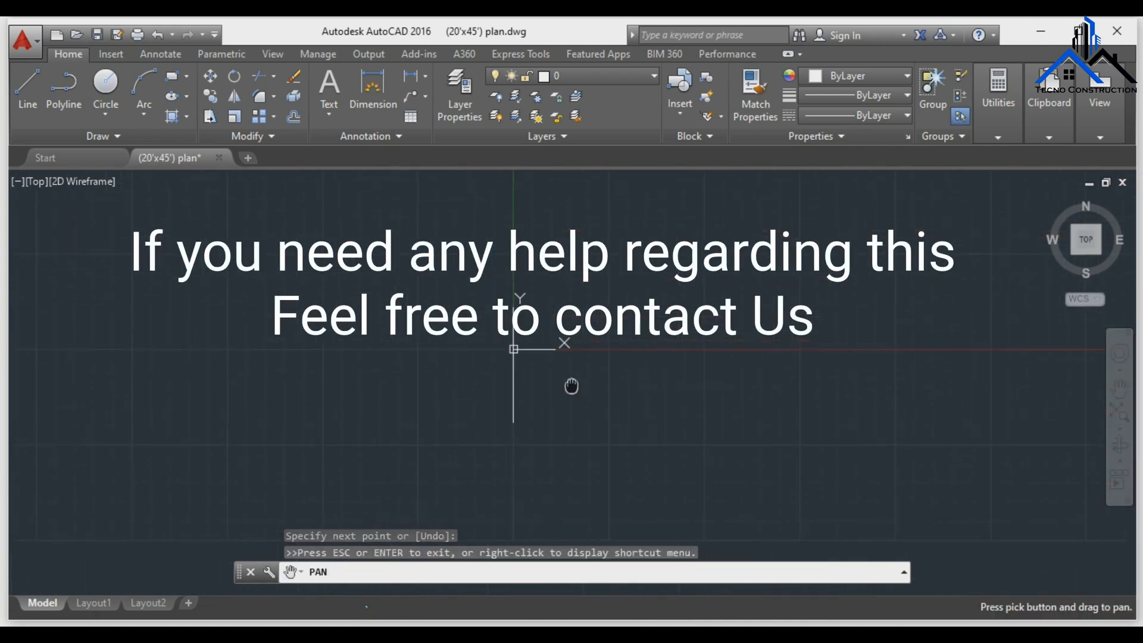
{"action": "right_click", "coordinate": [536, 400]}
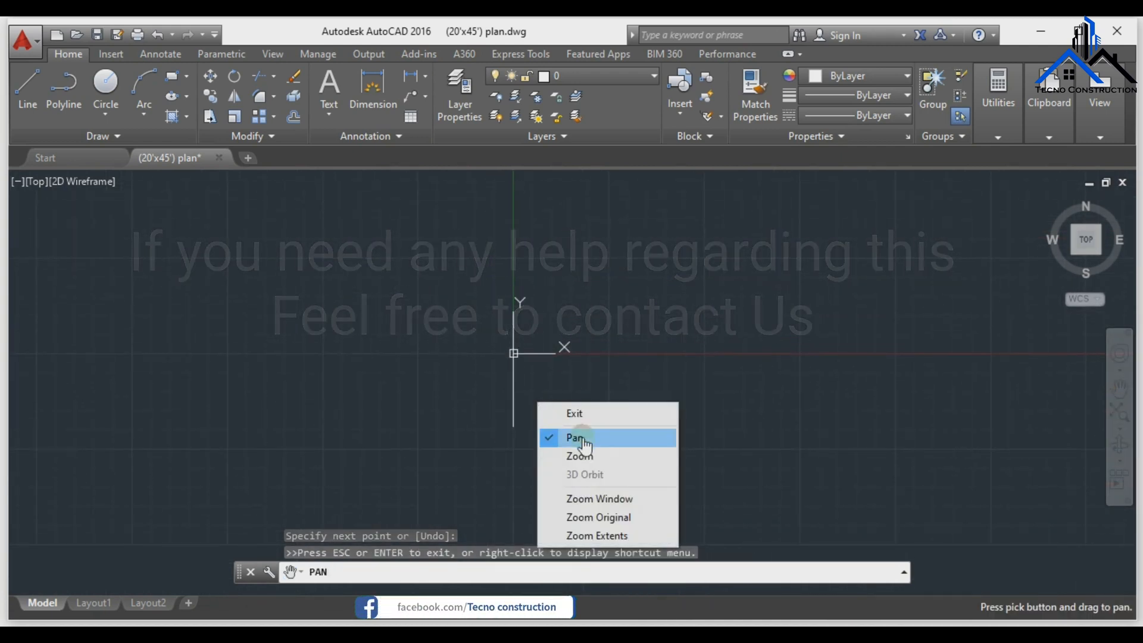
{"action": "left_click", "coordinate": [582, 421]}
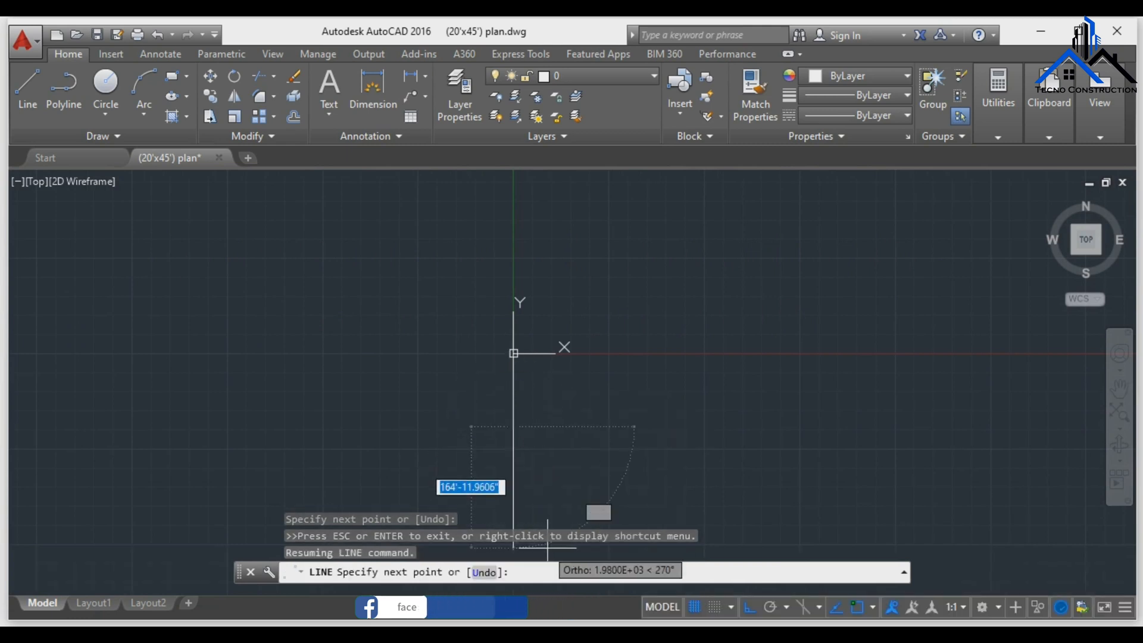
{"action": "left_click", "coordinate": [484, 572]}
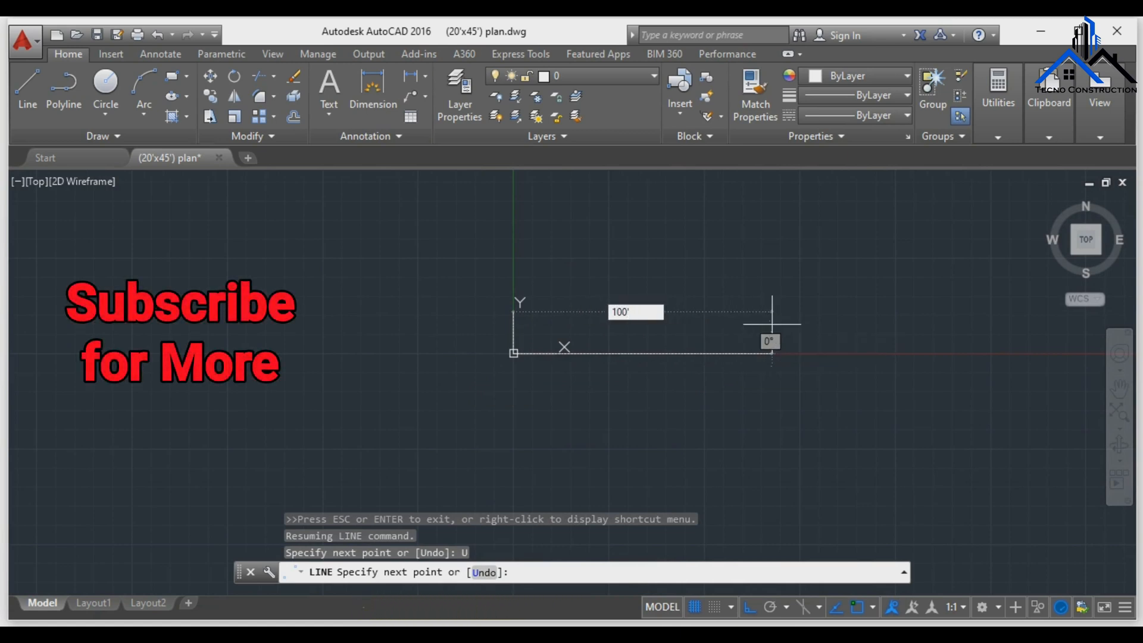
Draw the line from 0,0 running 100' along the positive X axis and end the command.
{"action": "key", "text": "Return"}
{"action": "right_click", "coordinate": [606, 411]}
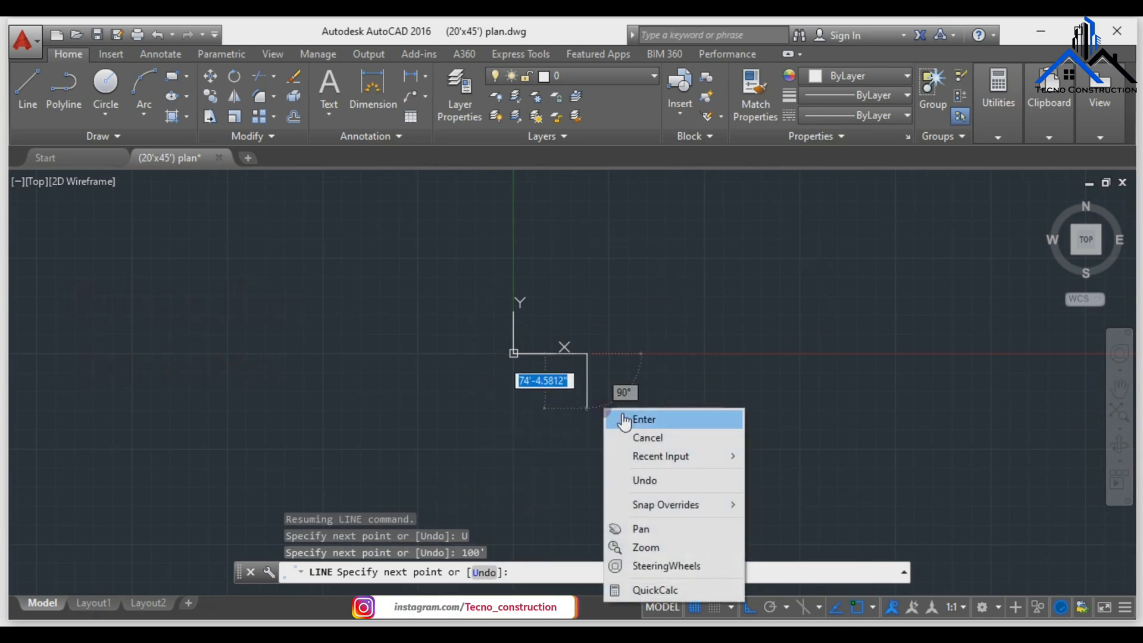
{"action": "left_click", "coordinate": [647, 439]}
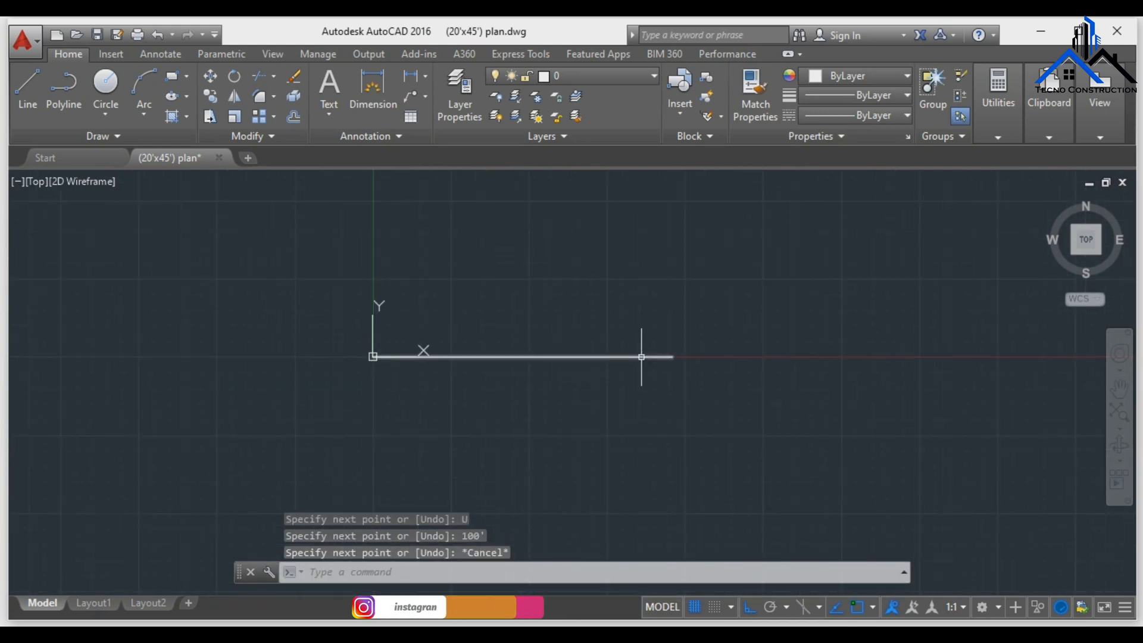
Add a linear dimension between the two endpoints of the horizontal line, placing the dimension line above it.
{"action": "scroll", "coordinate": [640, 357], "scroll_direction": "up", "scroll_amount": 4}
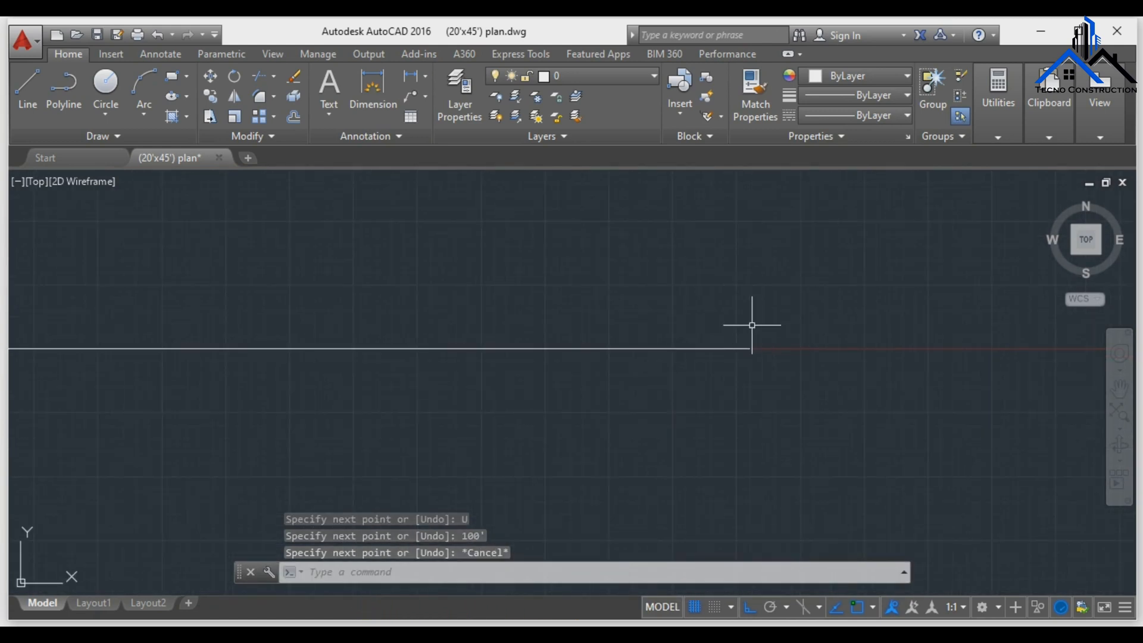
{"action": "scroll", "coordinate": [752, 325], "scroll_direction": "down", "scroll_amount": 2}
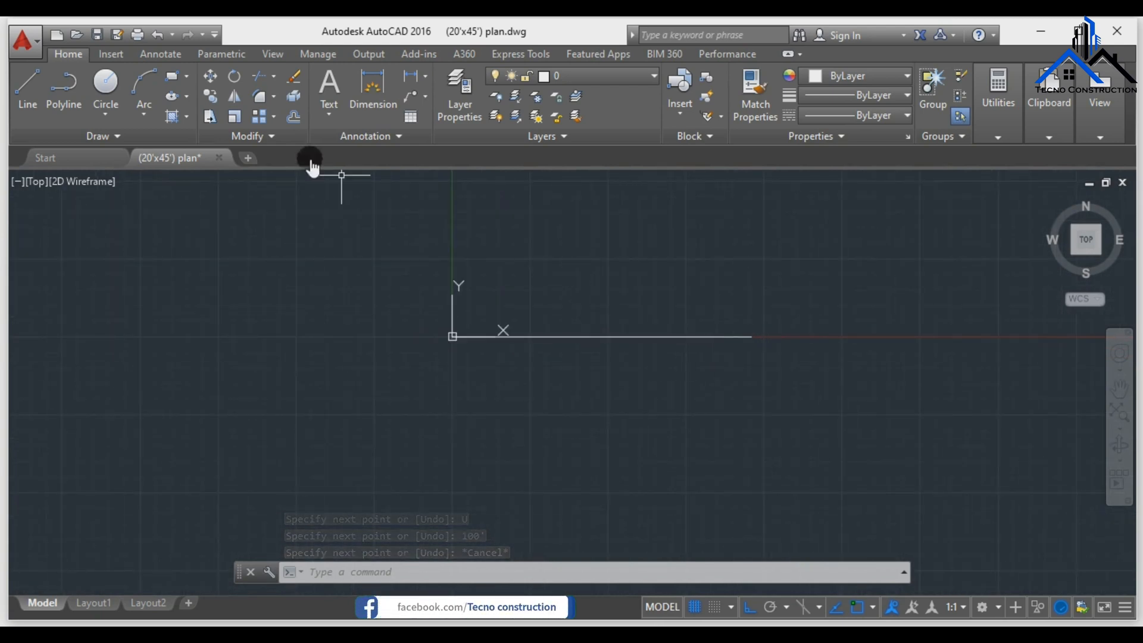
{"action": "left_click", "coordinate": [431, 86]}
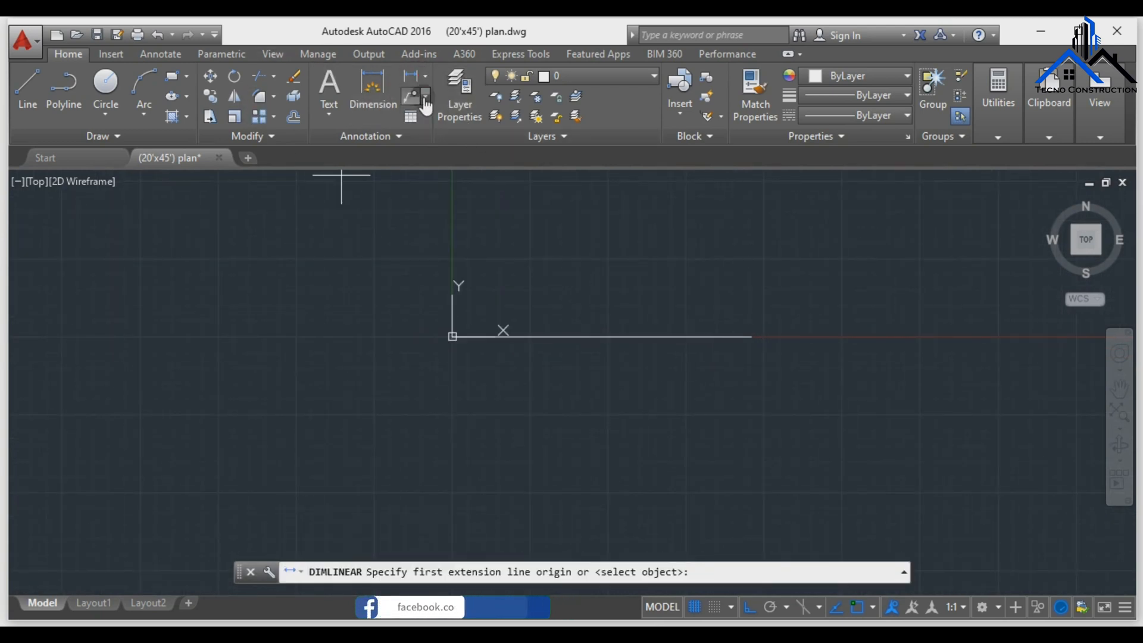
{"action": "left_click", "coordinate": [413, 88]}
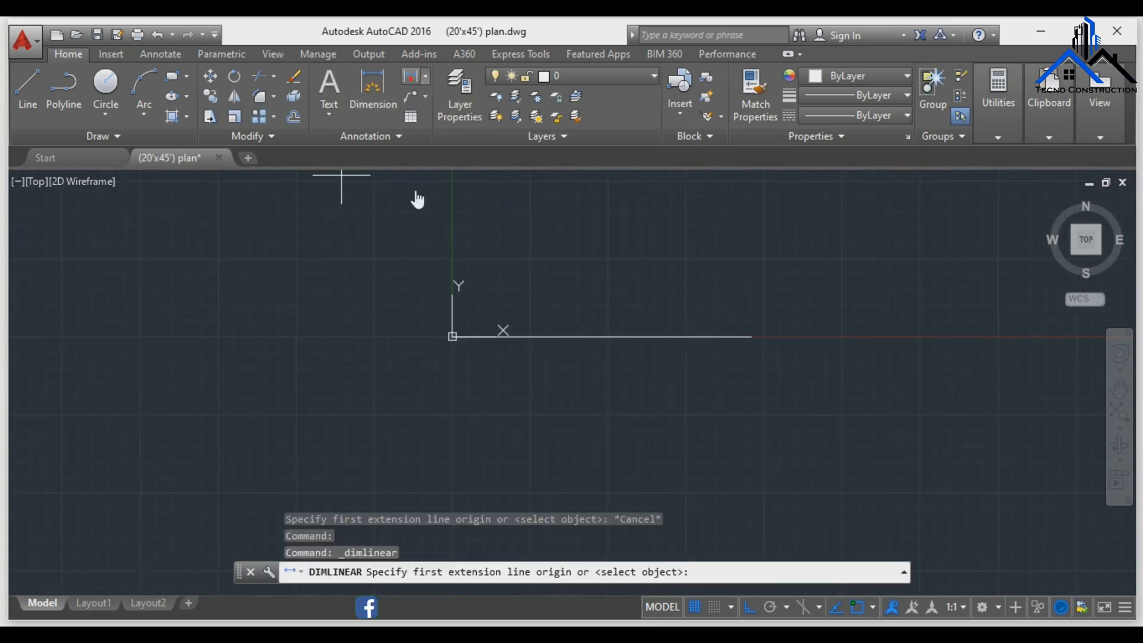
{"action": "left_click", "coordinate": [452, 337]}
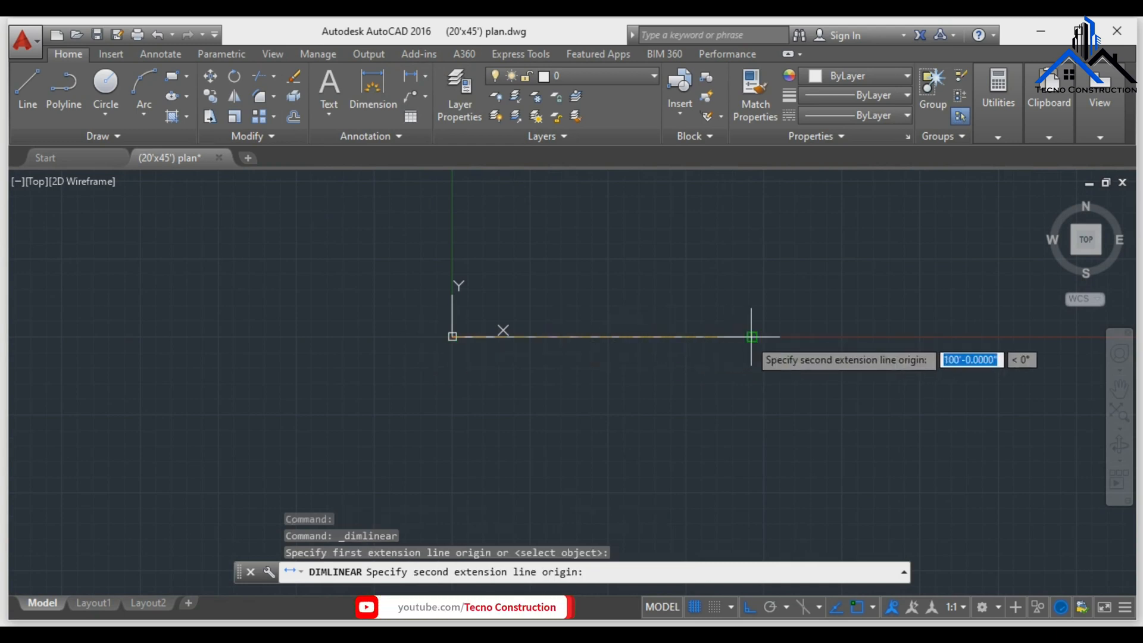
{"action": "left_click", "coordinate": [751, 337]}
{"action": "left_click", "coordinate": [648, 278]}
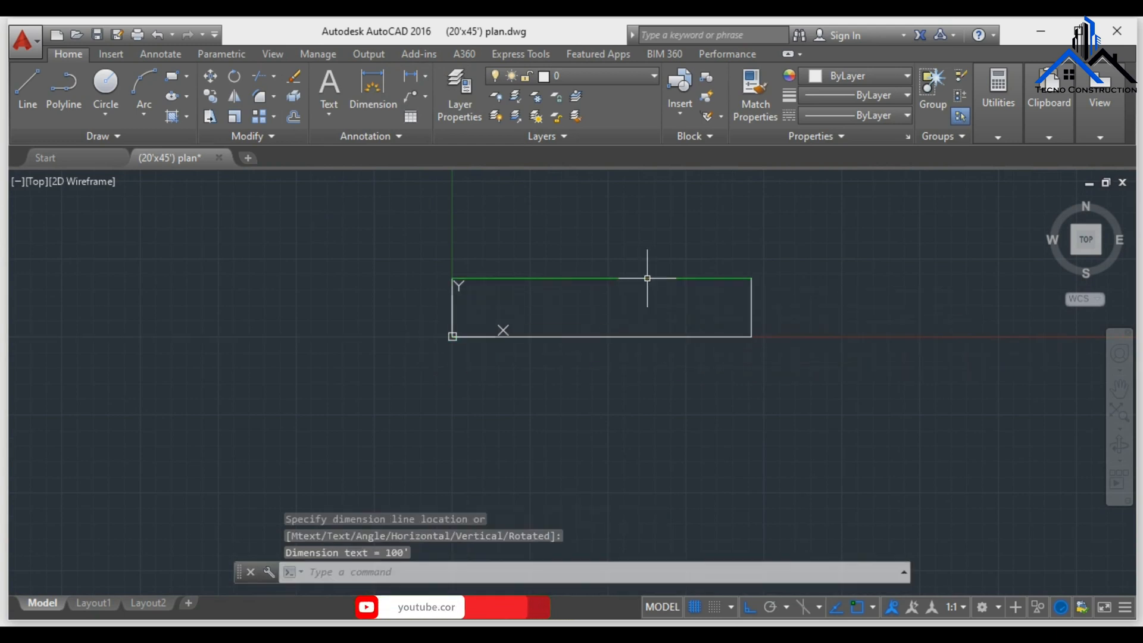
{"action": "right_click", "coordinate": [614, 282]}
{"action": "left_click", "coordinate": [528, 319]}
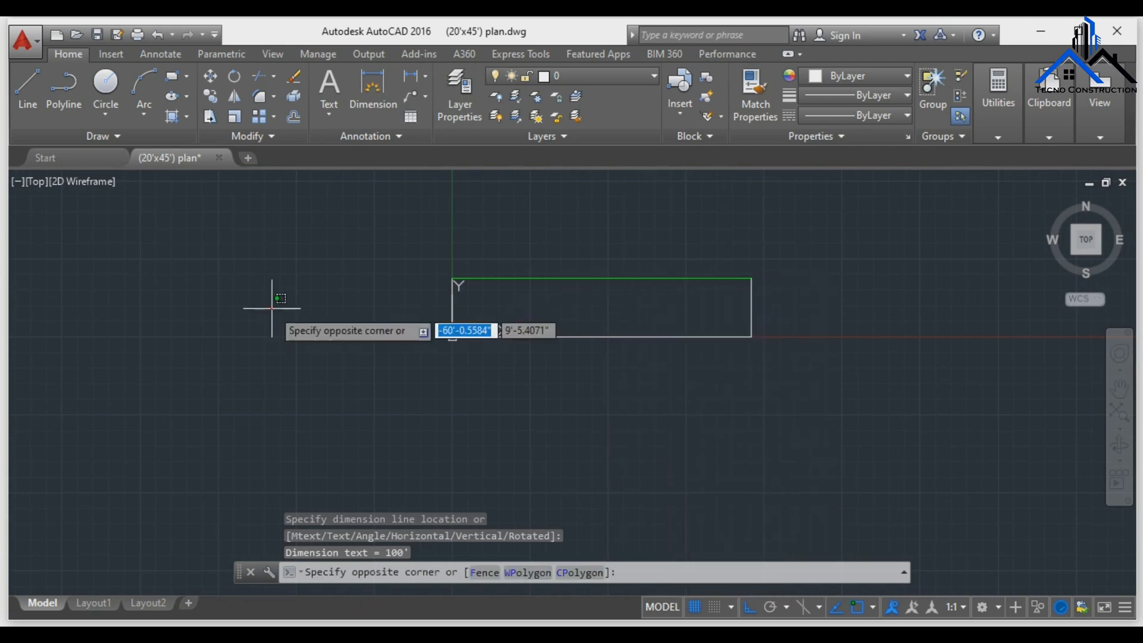
{"action": "left_click", "coordinate": [260, 342]}
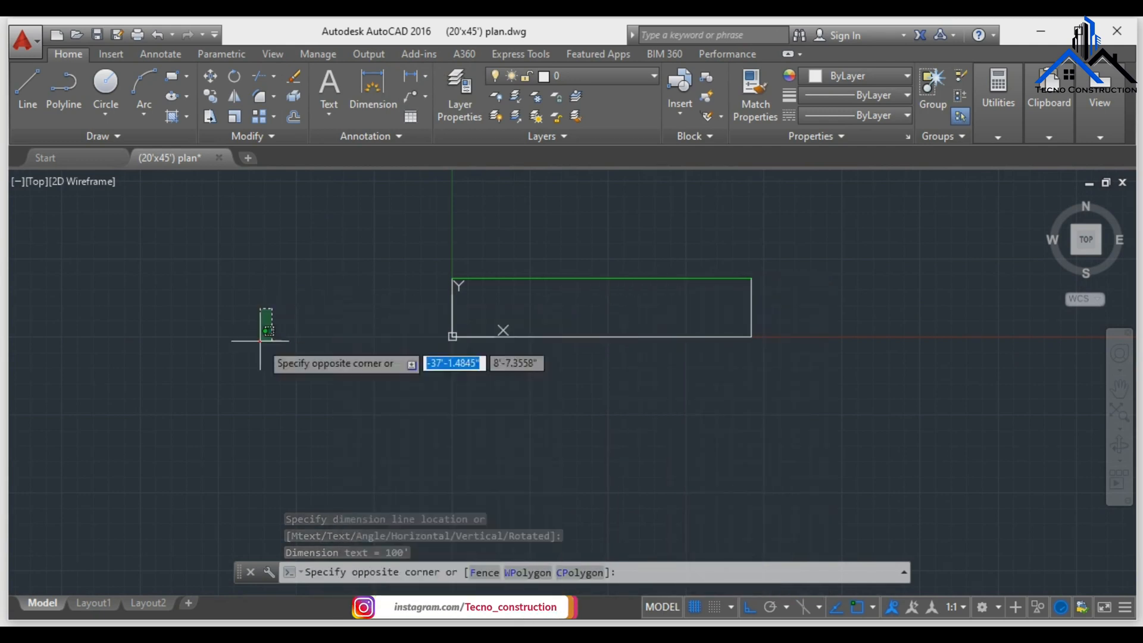
Examine the linear dimension's text above the horizontal line up close and its overall placement around the origin.
{"action": "scroll", "coordinate": [594, 279], "scroll_direction": "up", "scroll_amount": 7}
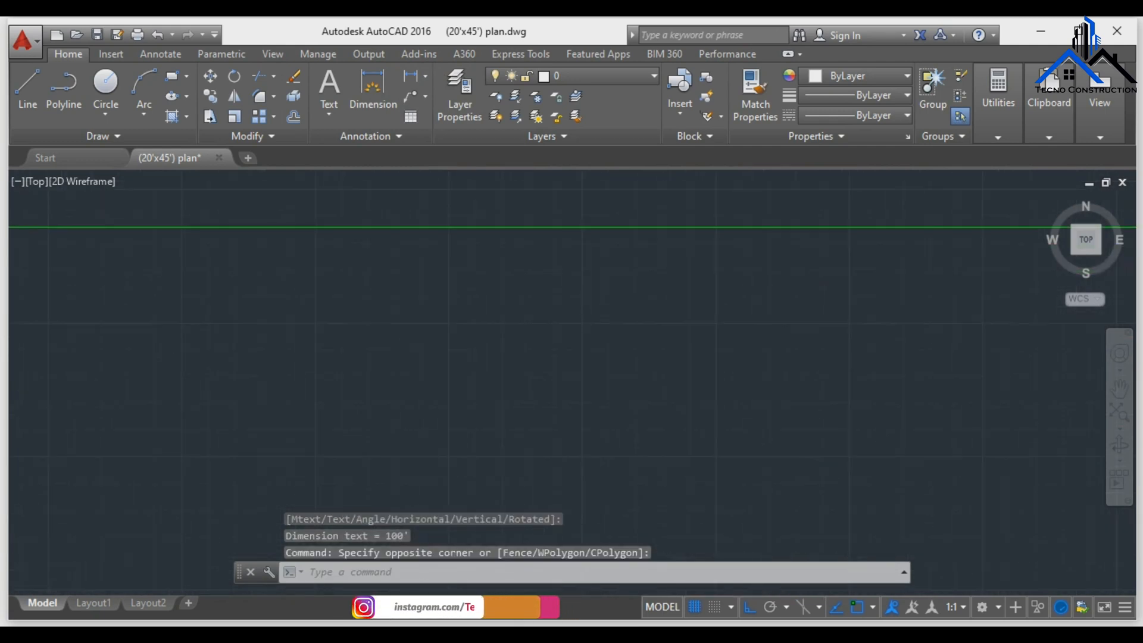
{"action": "scroll", "coordinate": [602, 279], "scroll_direction": "down", "scroll_amount": 6}
{"action": "scroll", "coordinate": [668, 267], "scroll_direction": "up", "scroll_amount": 6}
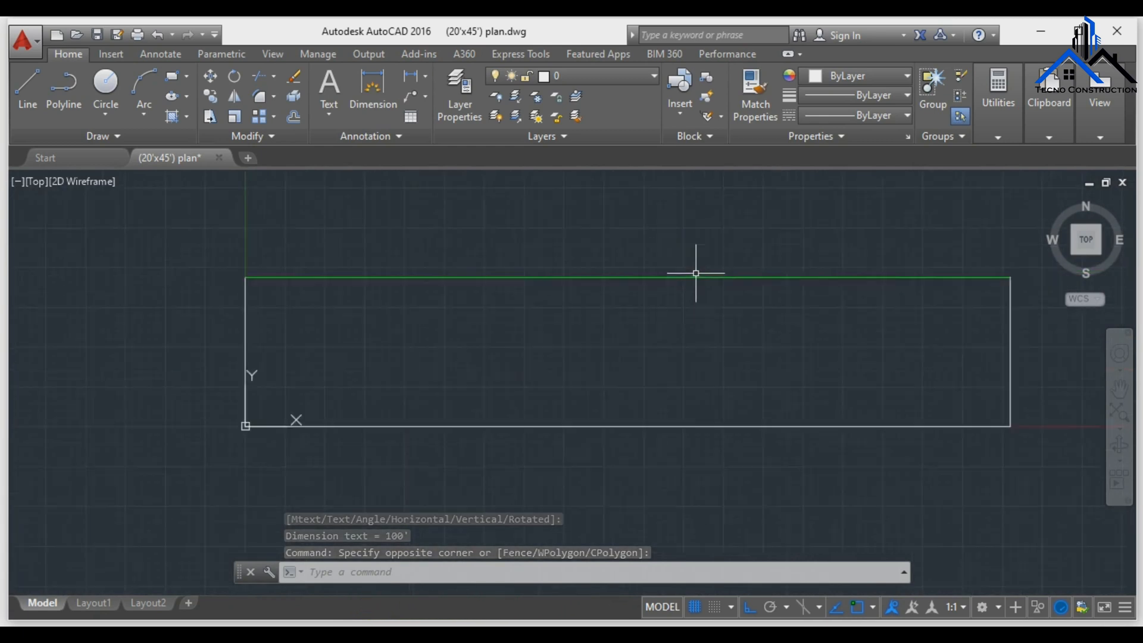
{"action": "scroll", "coordinate": [367, 285], "scroll_direction": "up", "scroll_amount": 4}
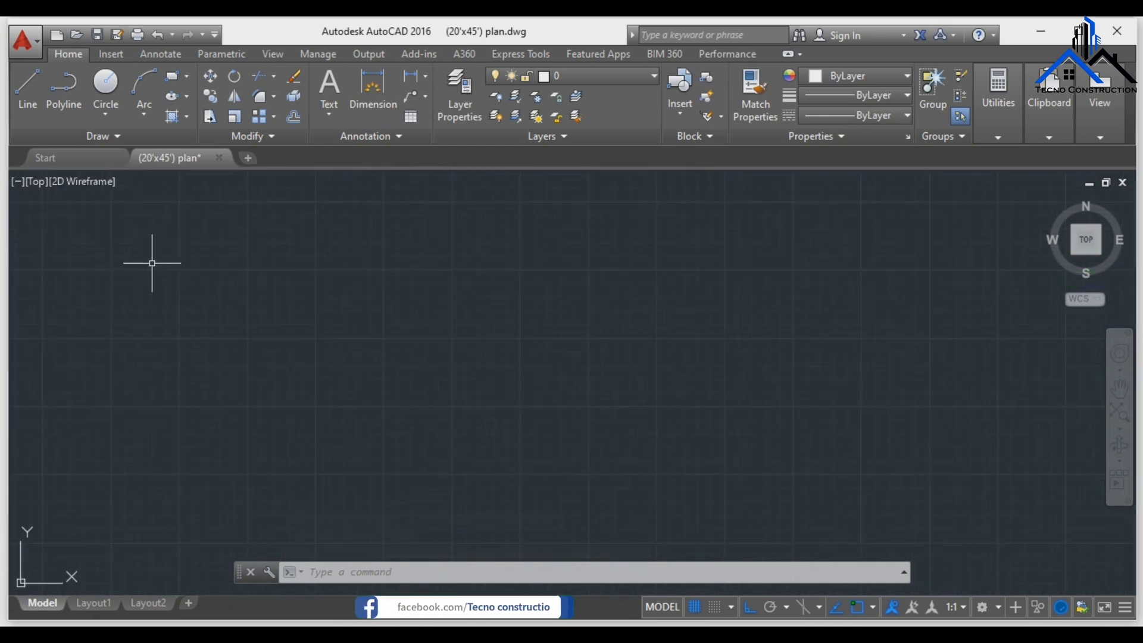
{"action": "left_click", "coordinate": [1128, 387]}
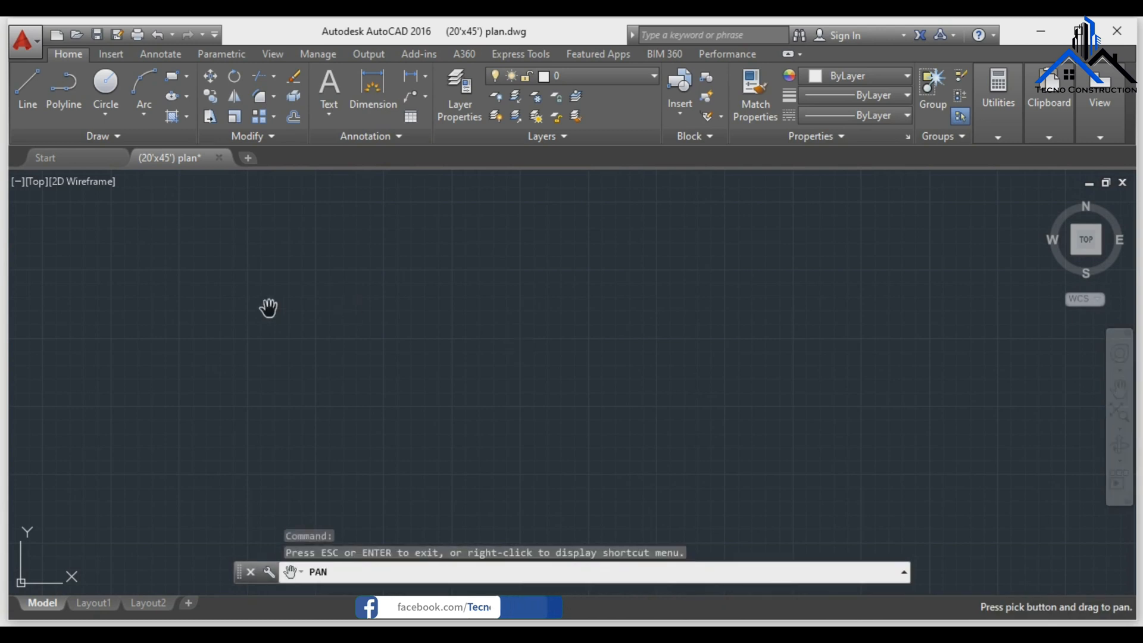
{"action": "left_click_drag", "start_coordinate": [266, 308], "coordinate": [1127, 524]}
{"action": "scroll", "coordinate": [510, 319], "scroll_direction": "up", "scroll_amount": 12}
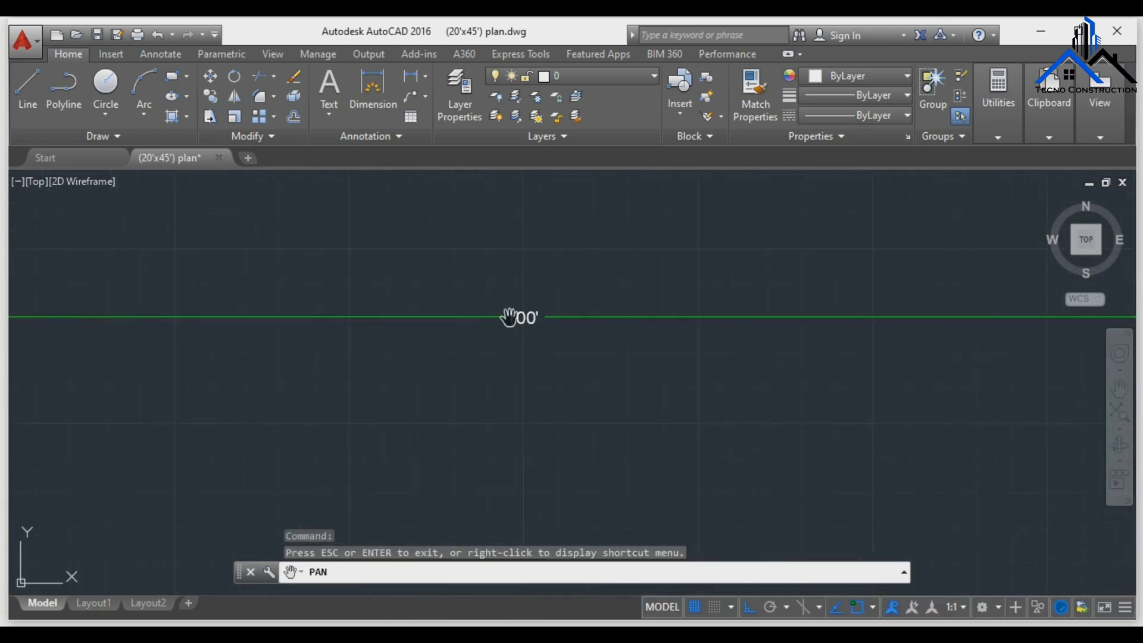
{"action": "scroll", "coordinate": [564, 266], "scroll_direction": "down", "scroll_amount": 8}
{"action": "scroll", "coordinate": [565, 266], "scroll_direction": "down", "scroll_amount": 3}
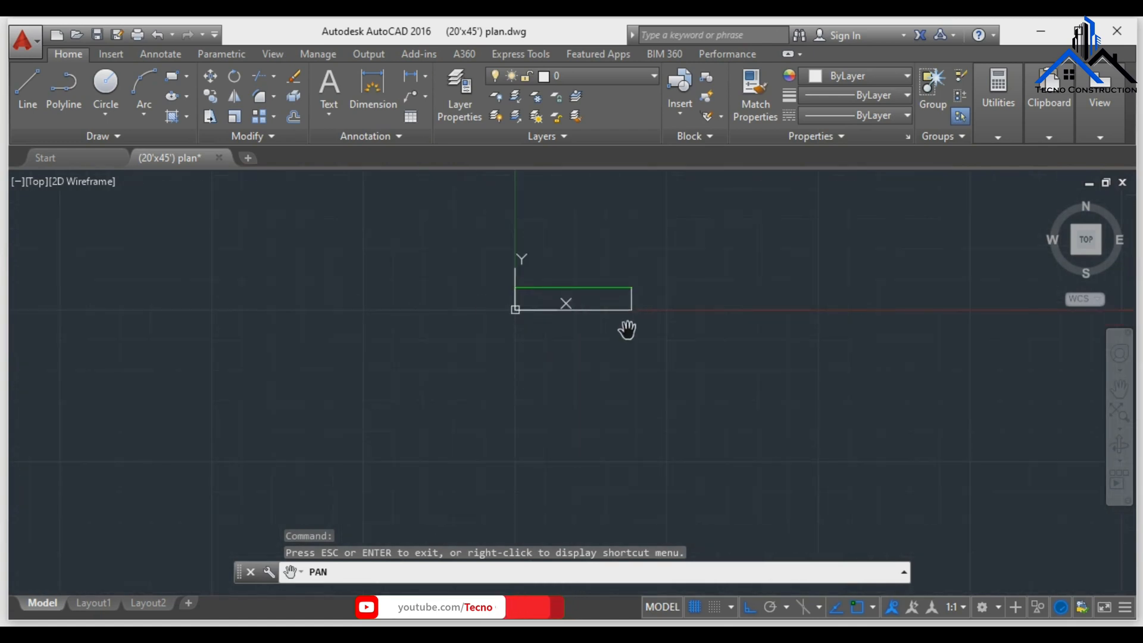
{"action": "scroll", "coordinate": [627, 329], "scroll_direction": "down", "scroll_amount": 3}
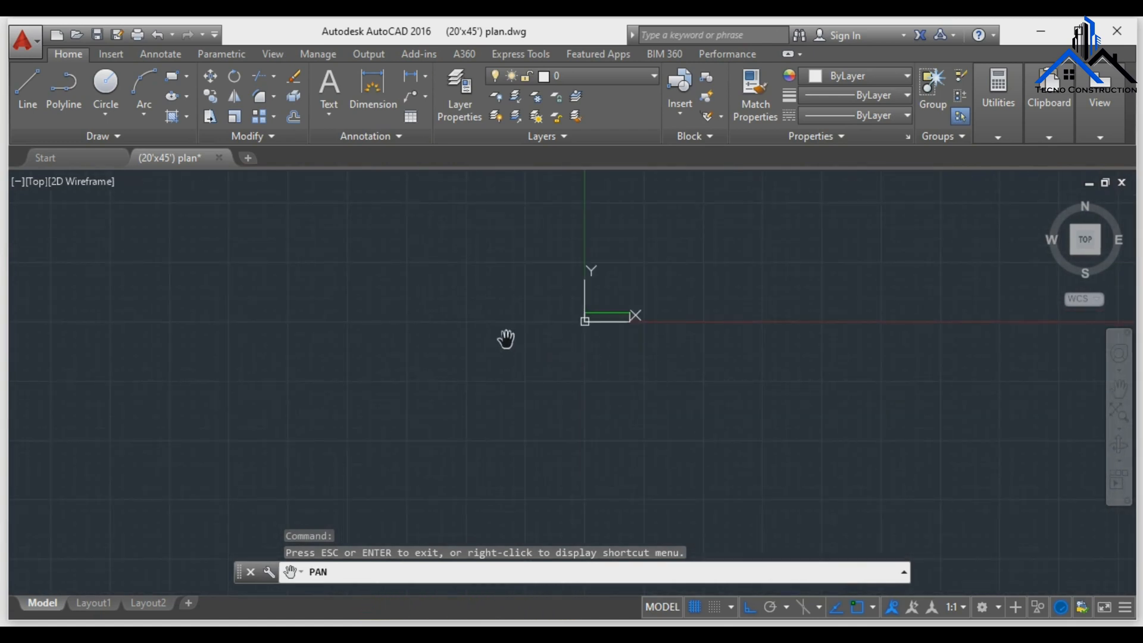
{"action": "key", "text": "Escape"}
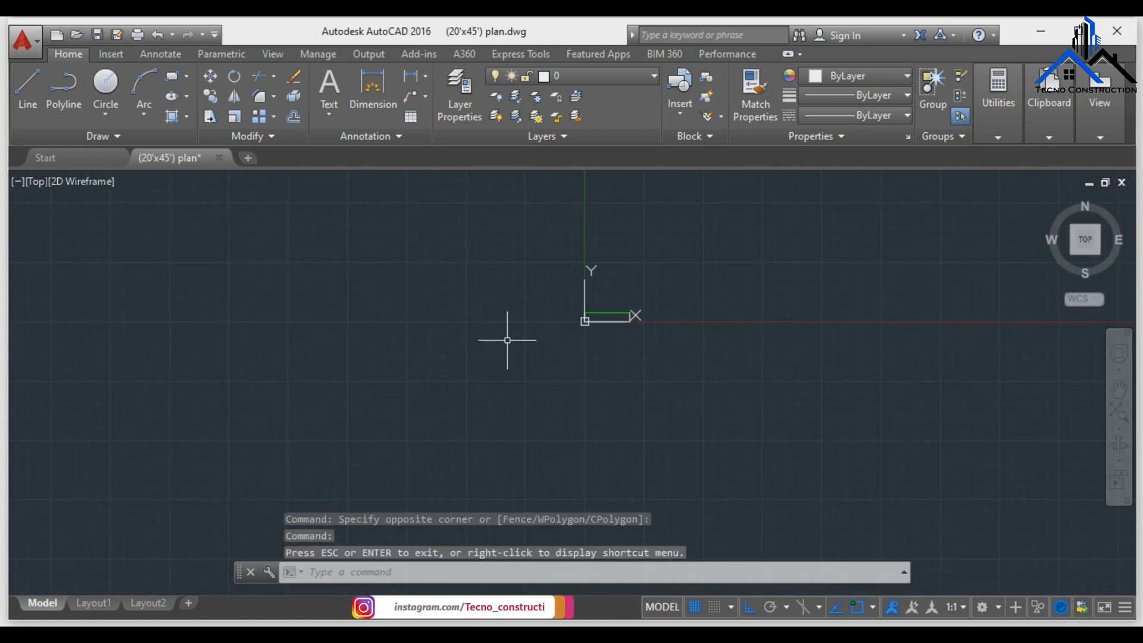